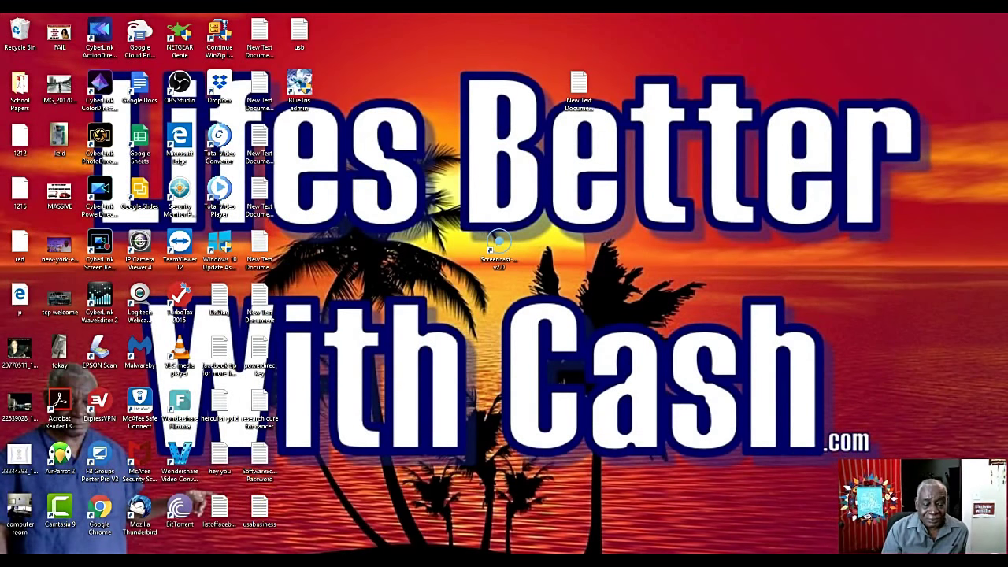
Step: Switch to Chrome and save the enlarged Las Vegas street picture to Downloads as LAS-VEGAS-facebook, replacing the existing file
mouse_move(348, 561)
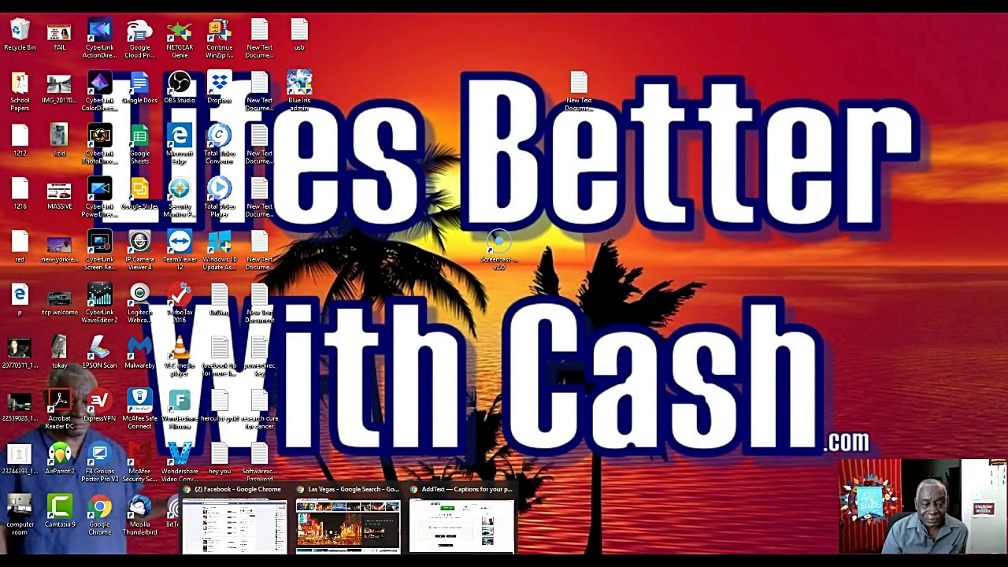
click(347, 524)
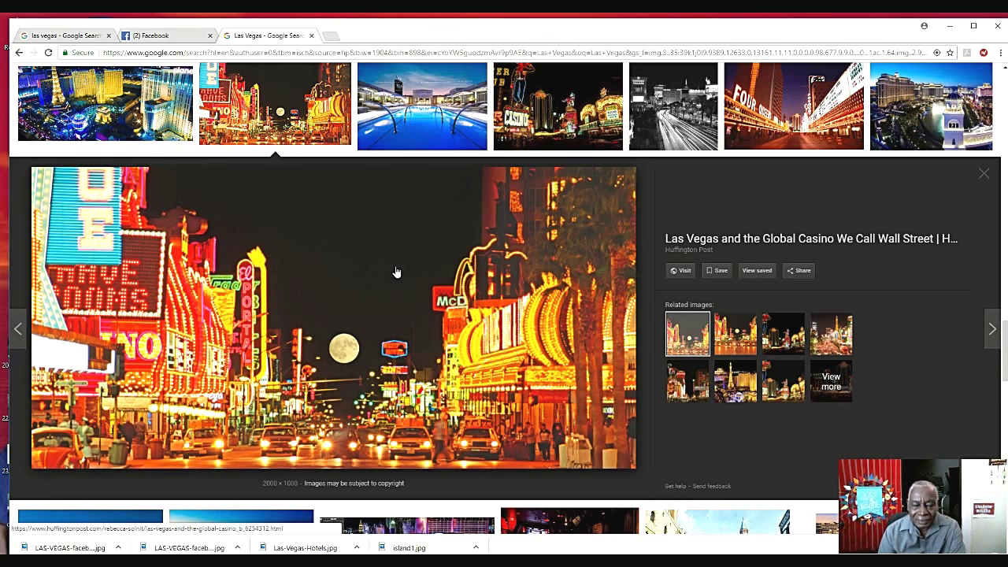
right_click(396, 271)
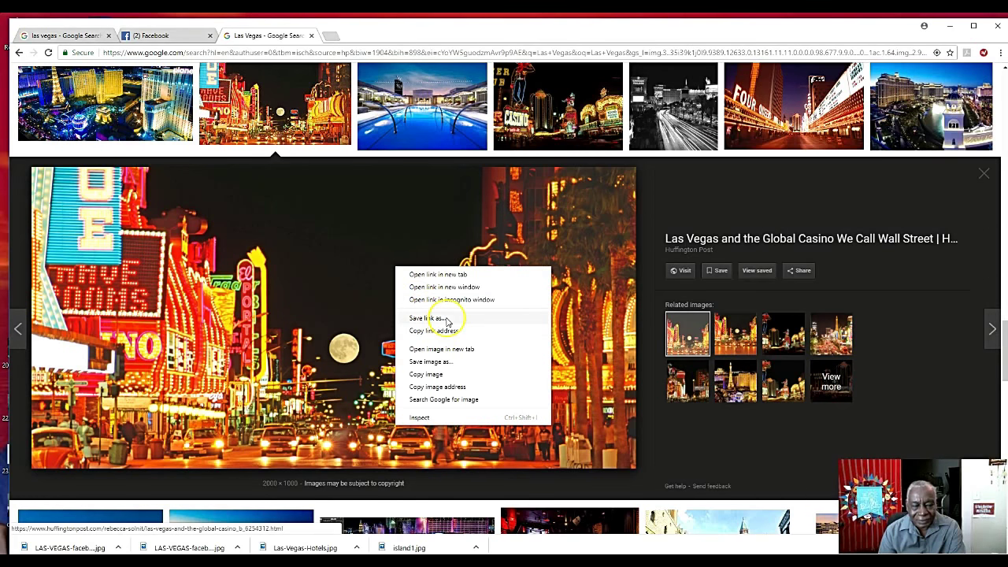
click(429, 362)
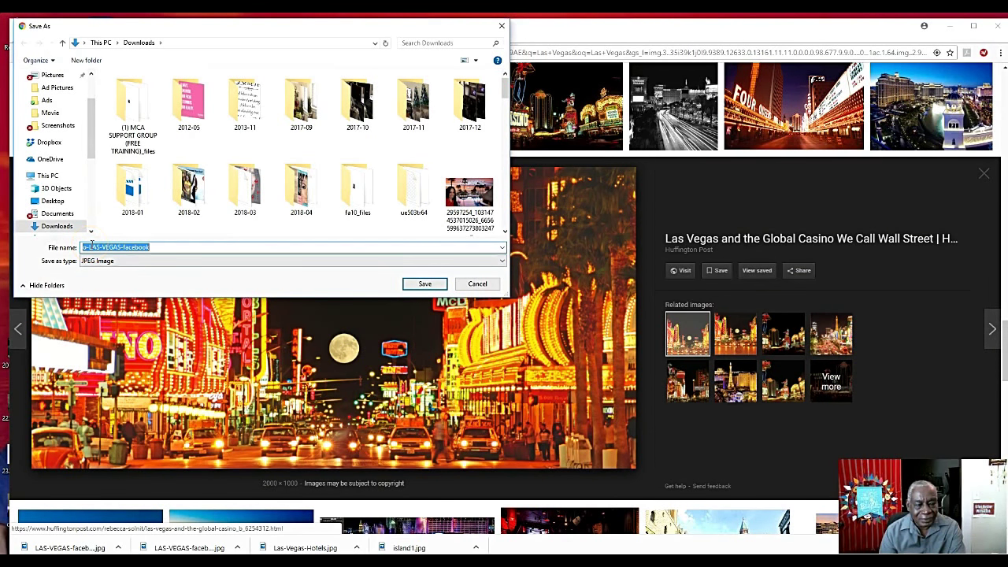
click(88, 246)
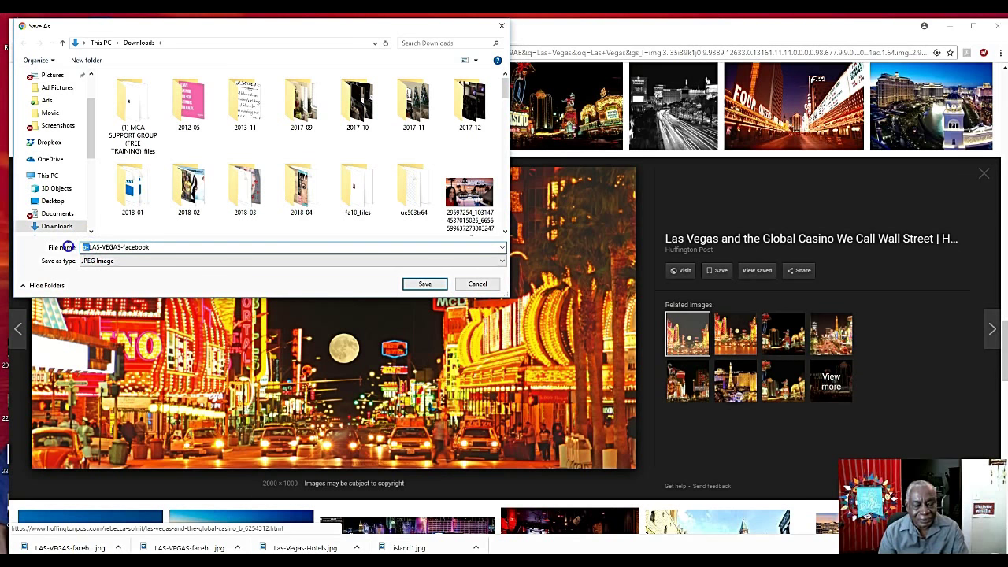
click(69, 247)
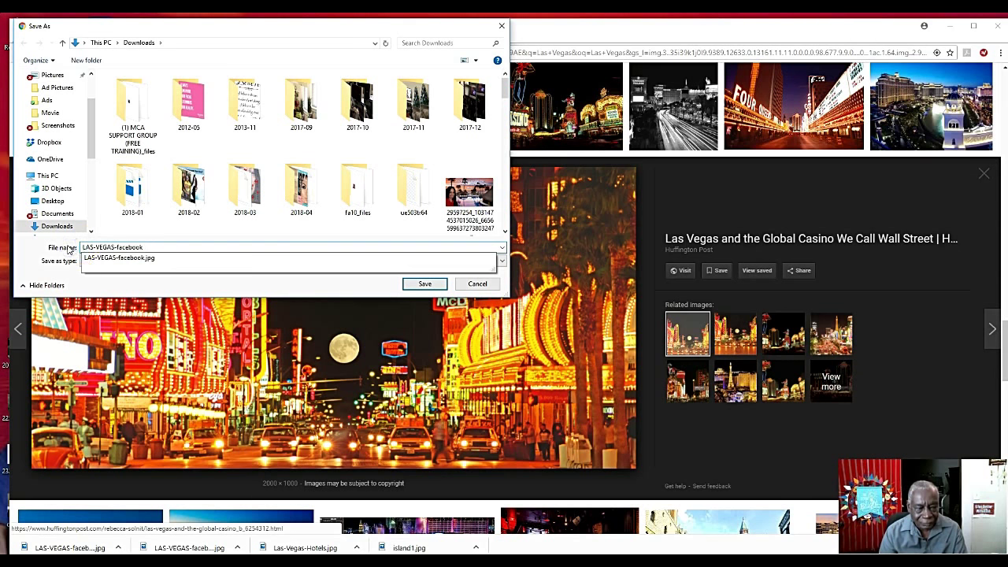
click(424, 283)
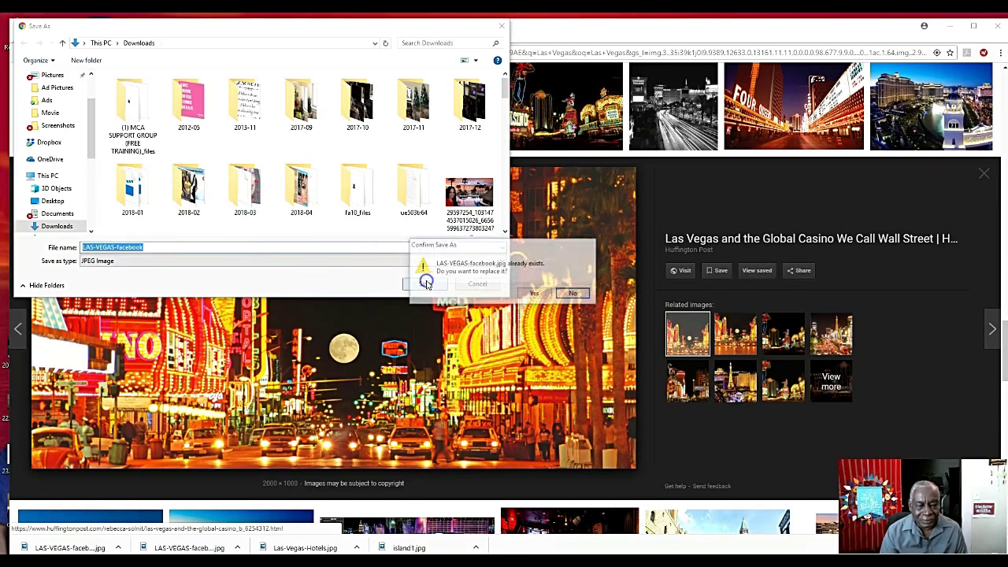
click(533, 294)
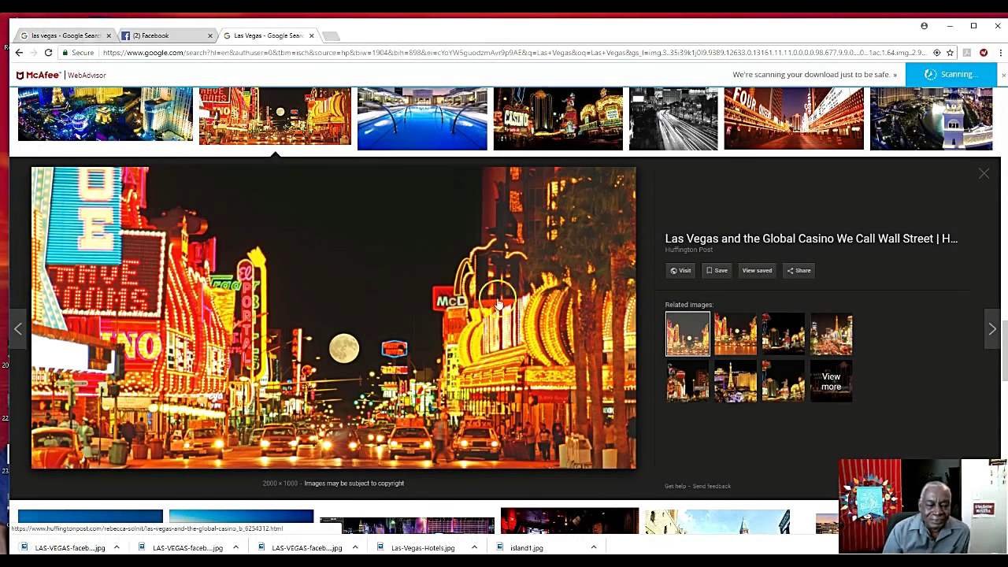
Step: Show the newly downloaded Las Vegas picture in its folder, then minimize the folder window
click(116, 548)
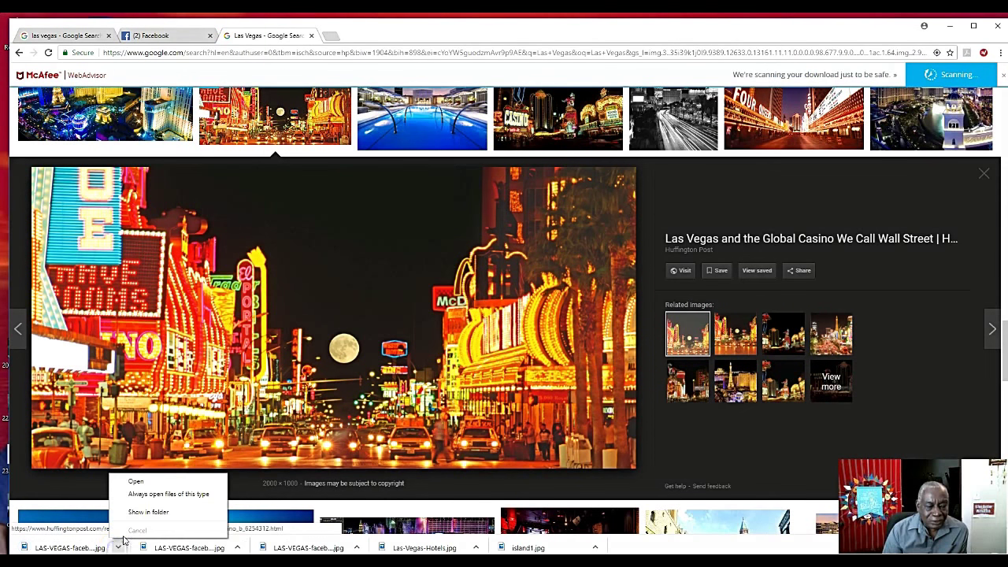
click(148, 511)
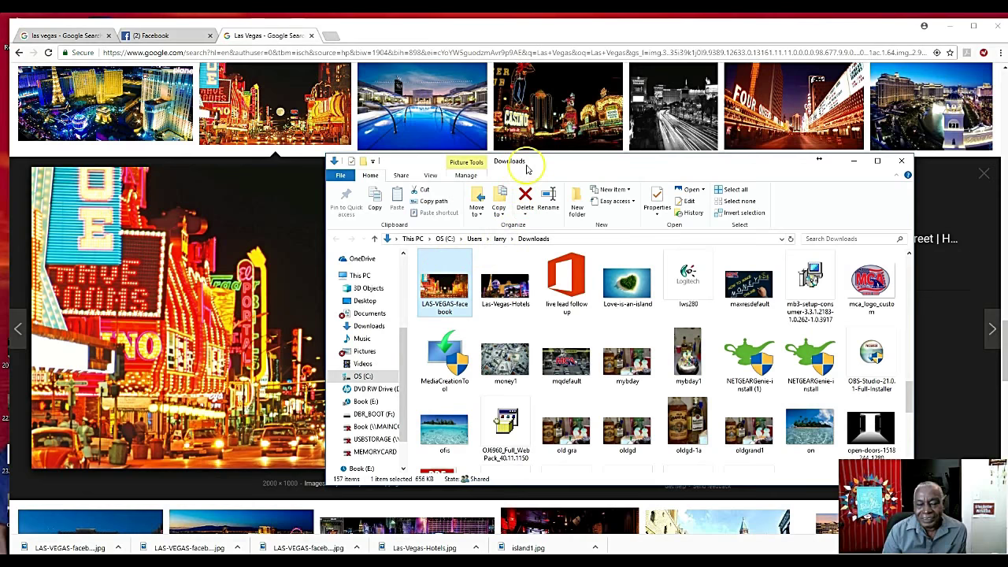
click(855, 161)
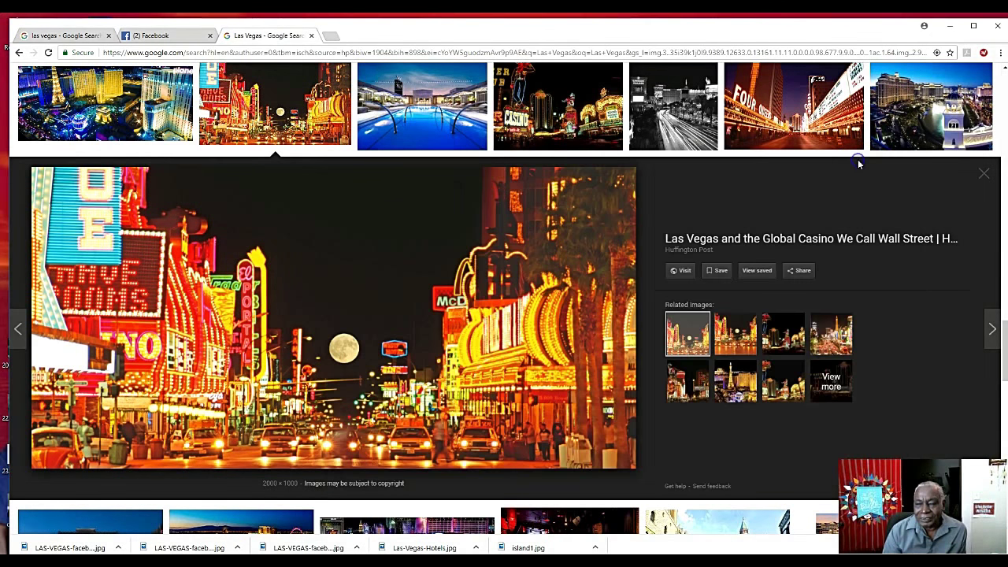
Step: Minimize the browser, switch to Paint 3D and start a new blank project
click(949, 30)
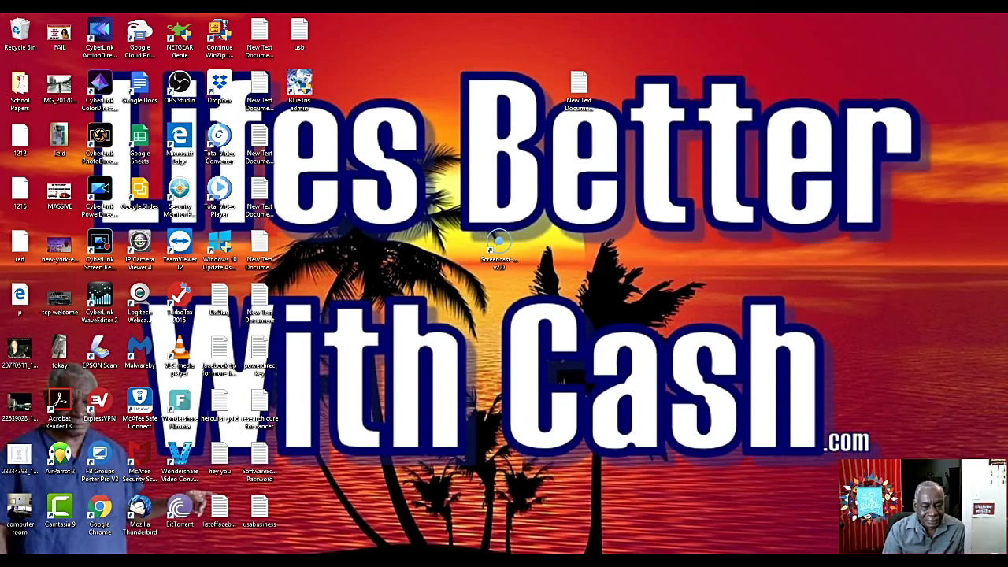
key(super)
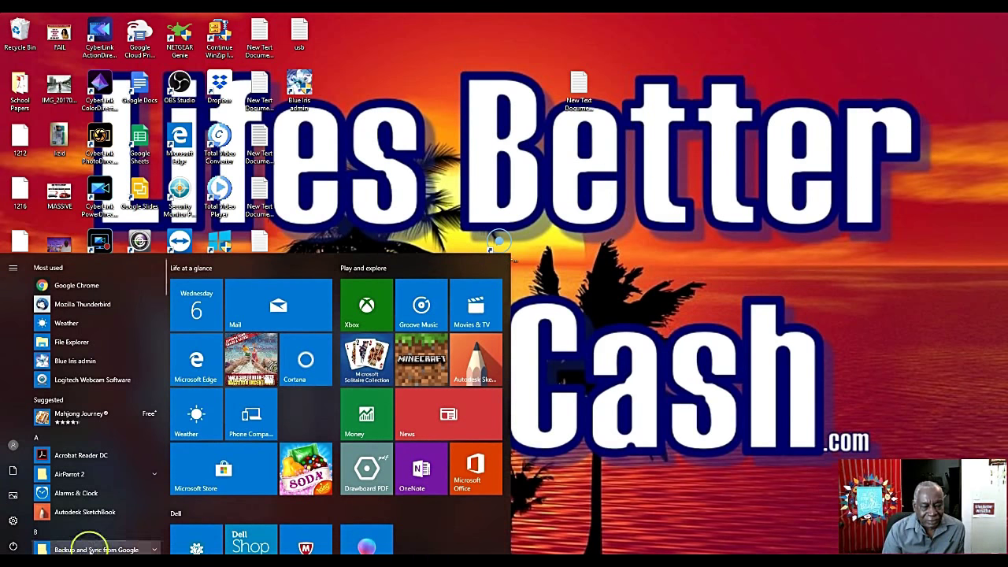
scroll(370, 529, down, 2)
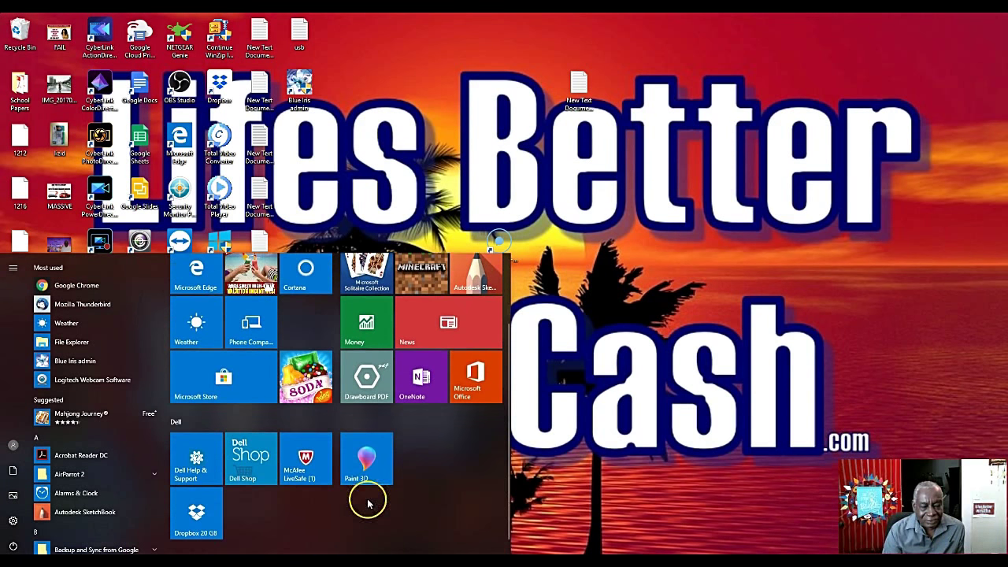
click(366, 460)
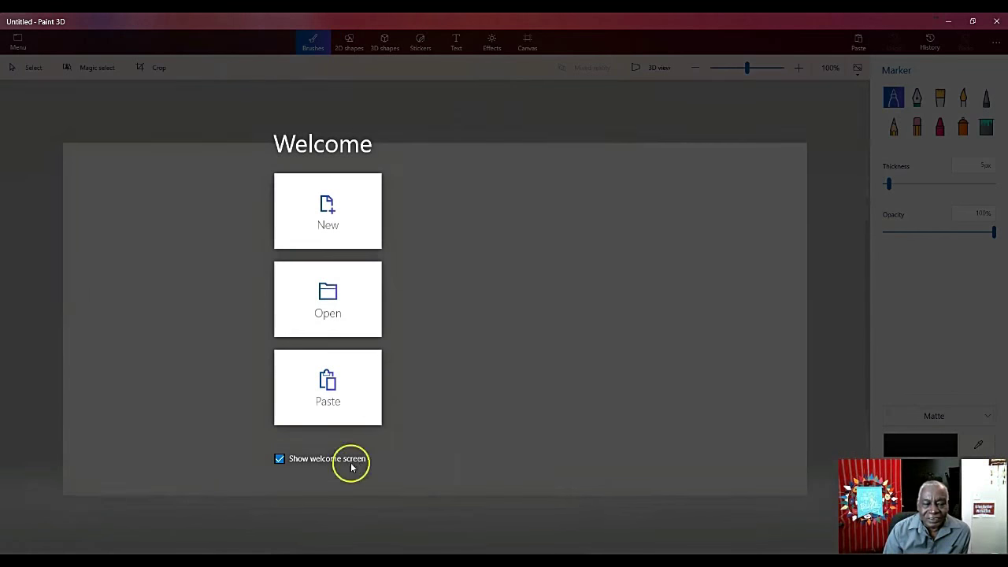
click(329, 222)
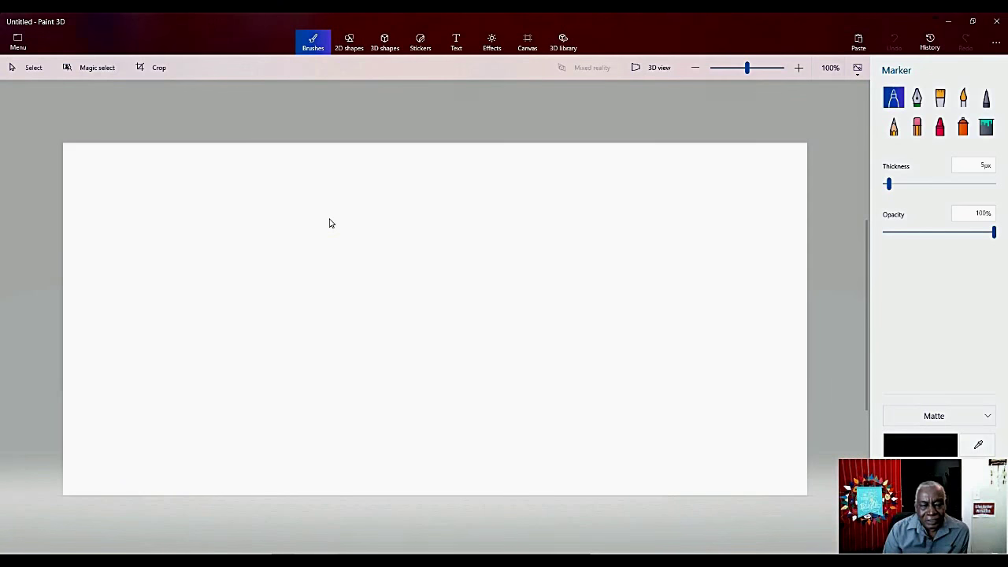
Step: Insert the LAS-VEGAS-facebook picture from Downloads into the canvas, searching the folder for "las"
click(17, 46)
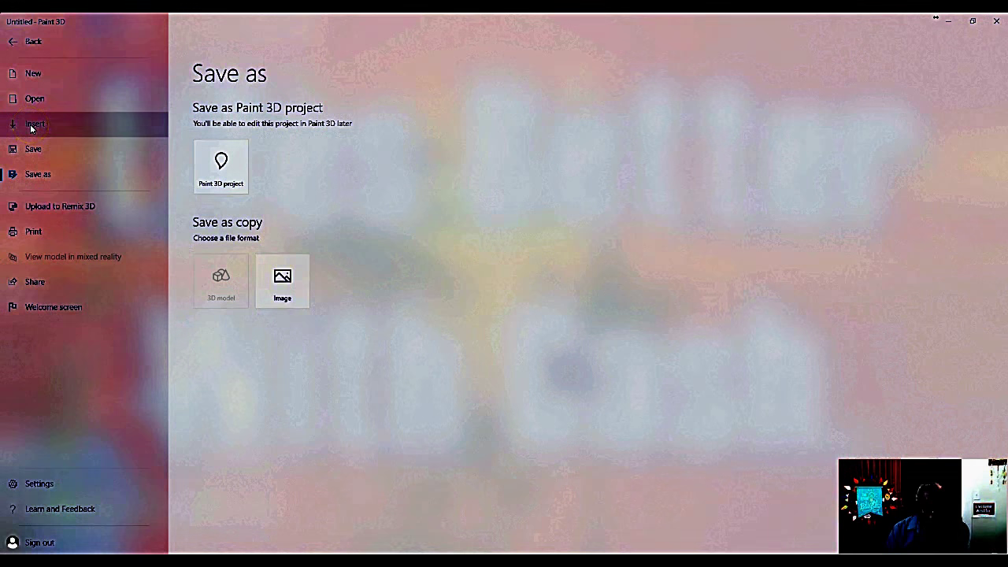
click(32, 126)
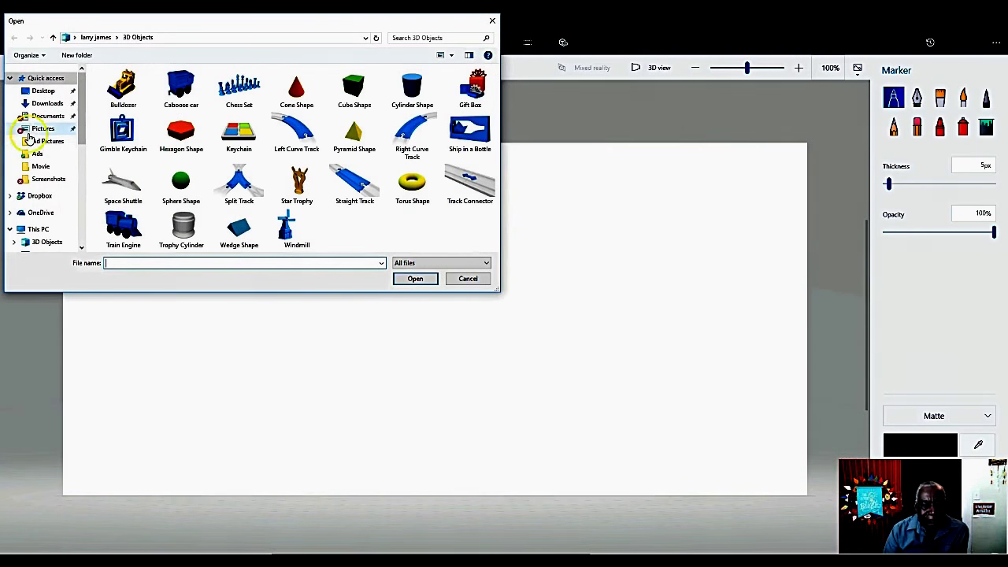
click(49, 103)
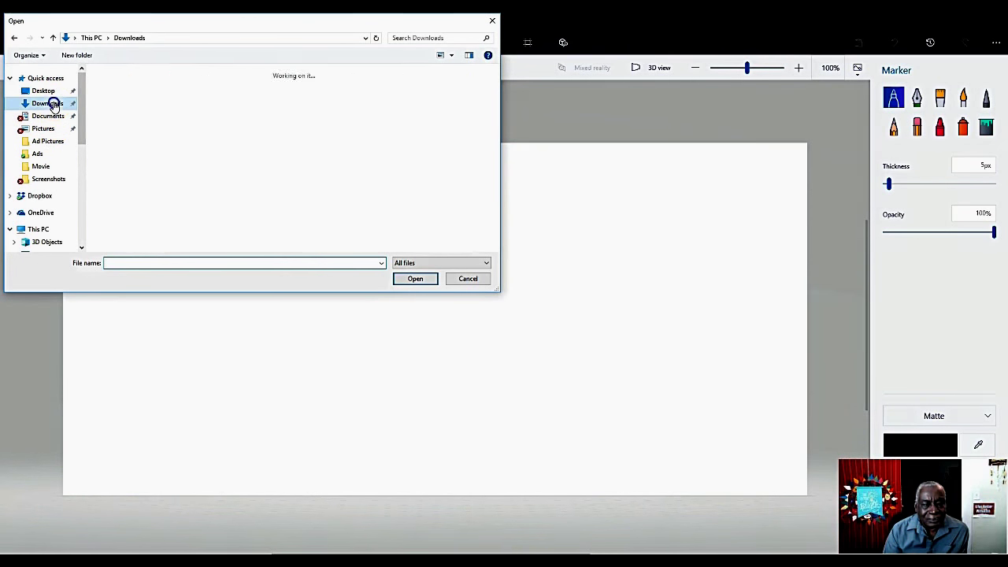
click(461, 37)
text(las)
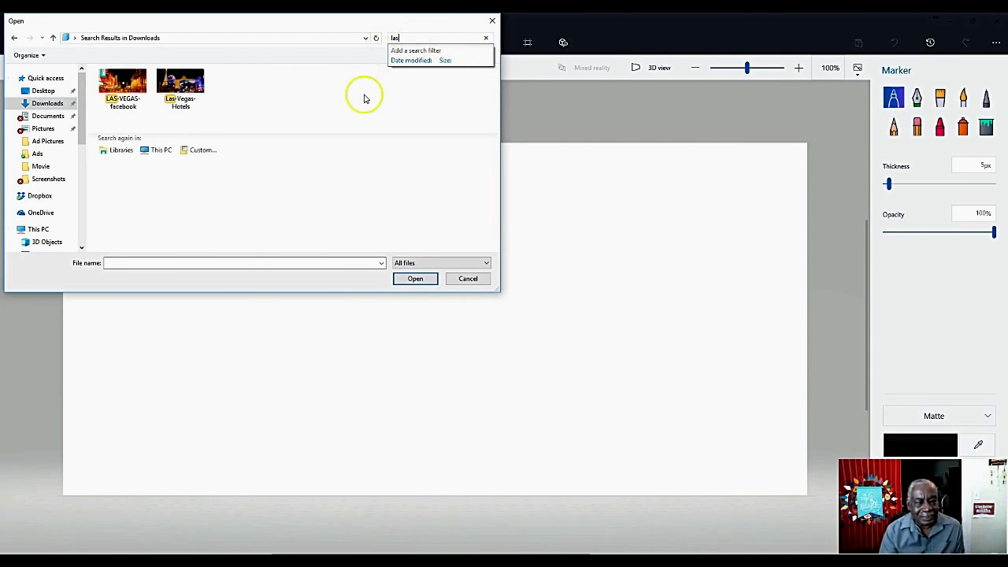
double_click(123, 85)
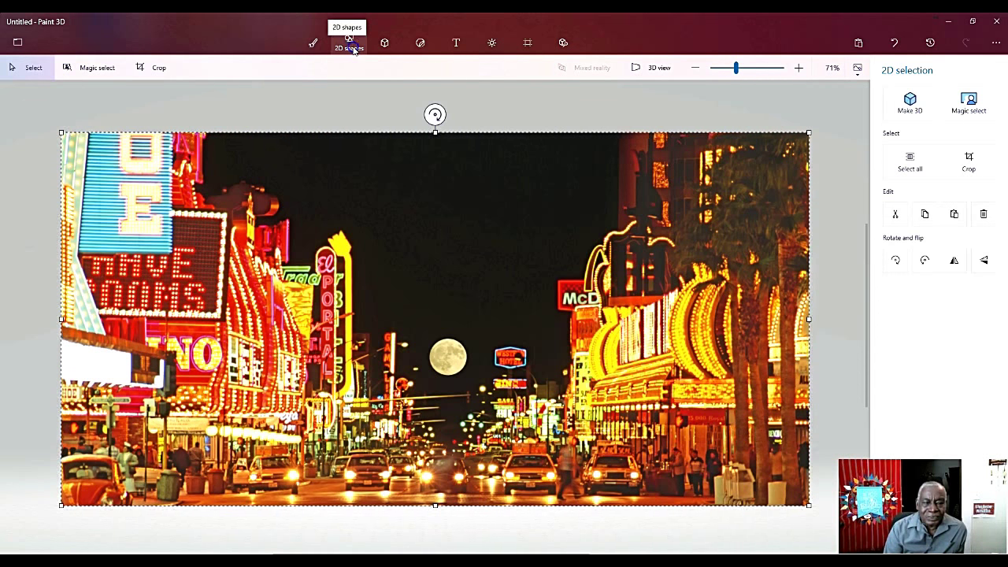
Step: Set up the 2D Text tool with the Comic Sans MS font and green as the text color
click(455, 46)
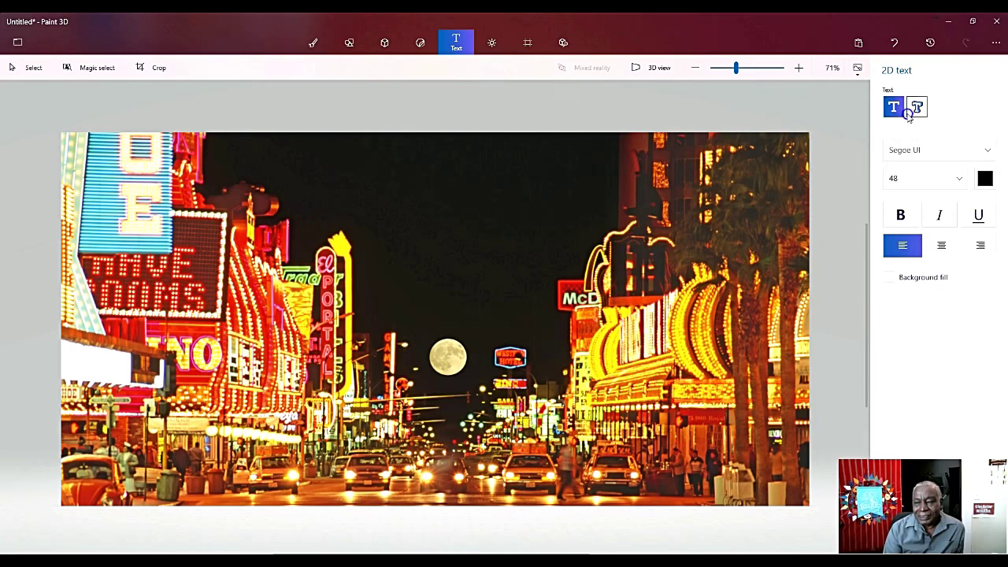
click(984, 150)
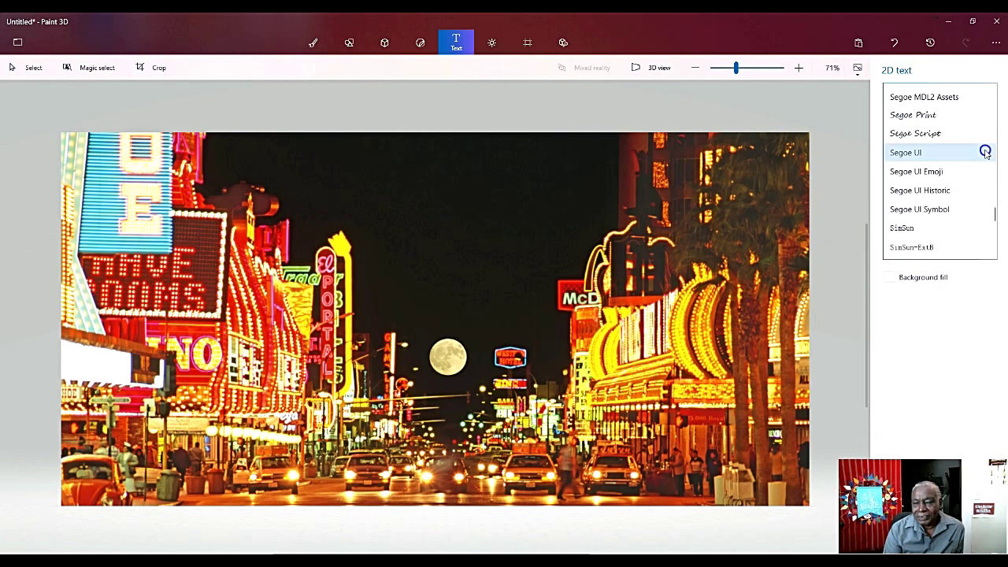
scroll(984, 150, up, 8)
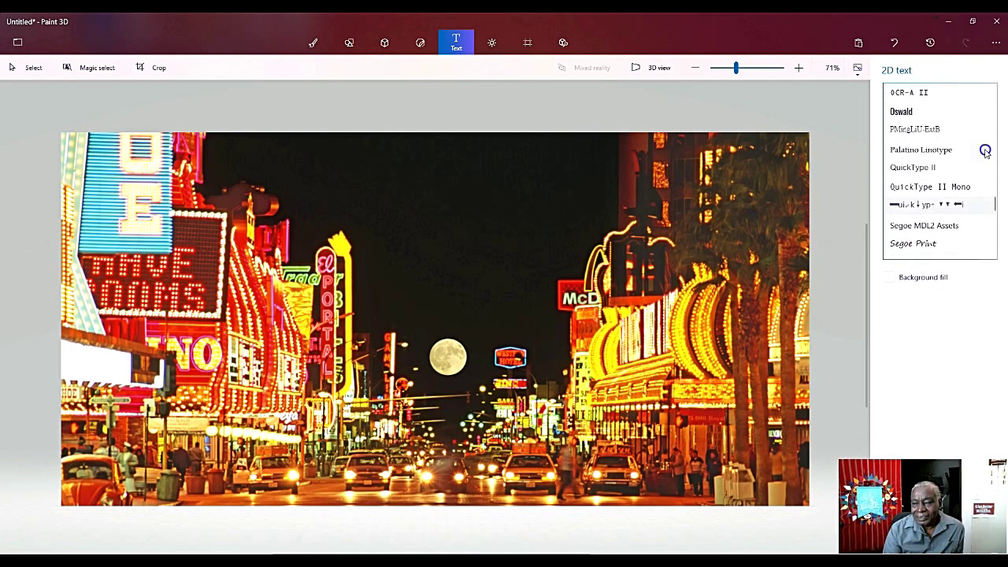
scroll(984, 150, up, 5)
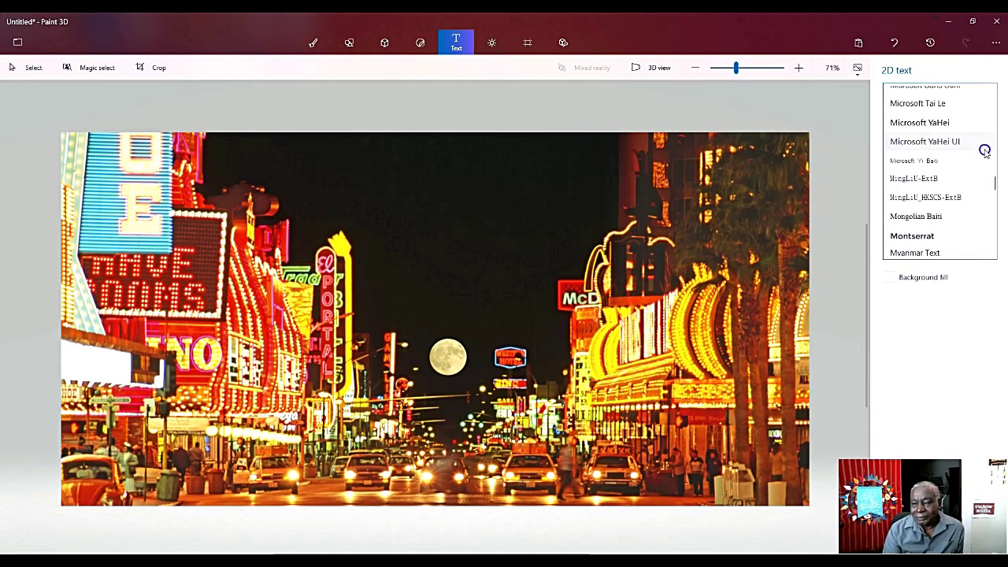
scroll(977, 151, up, 10)
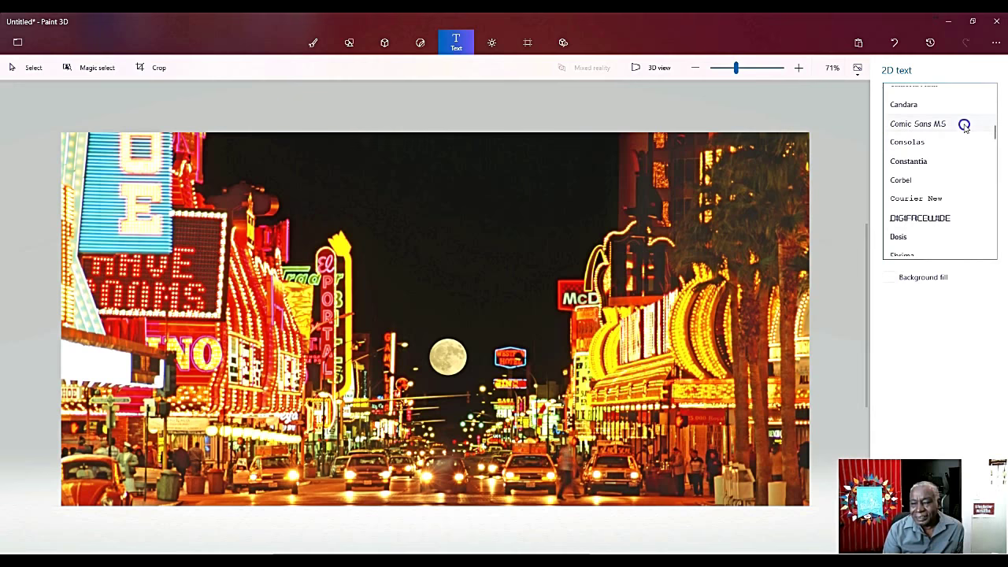
click(963, 124)
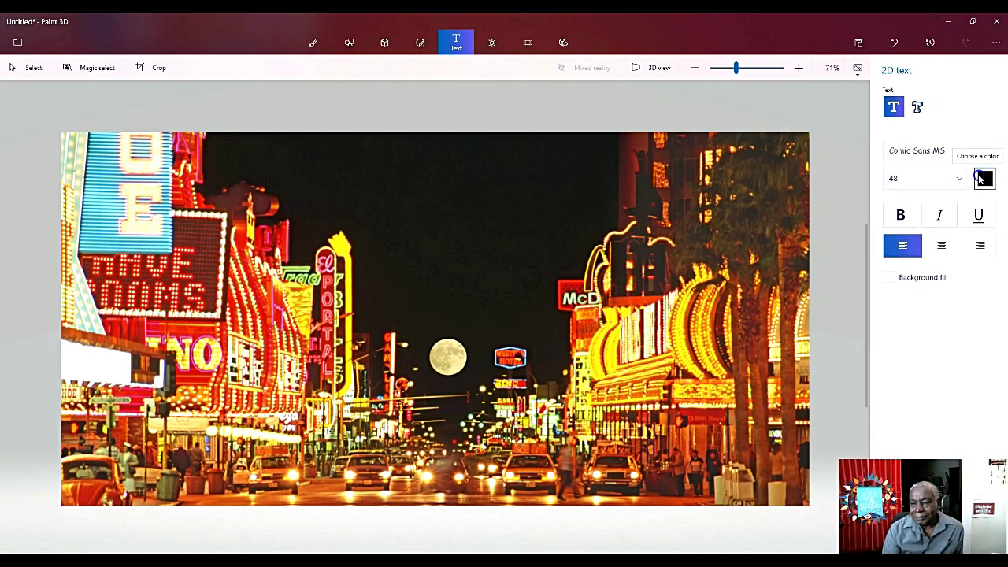
click(983, 178)
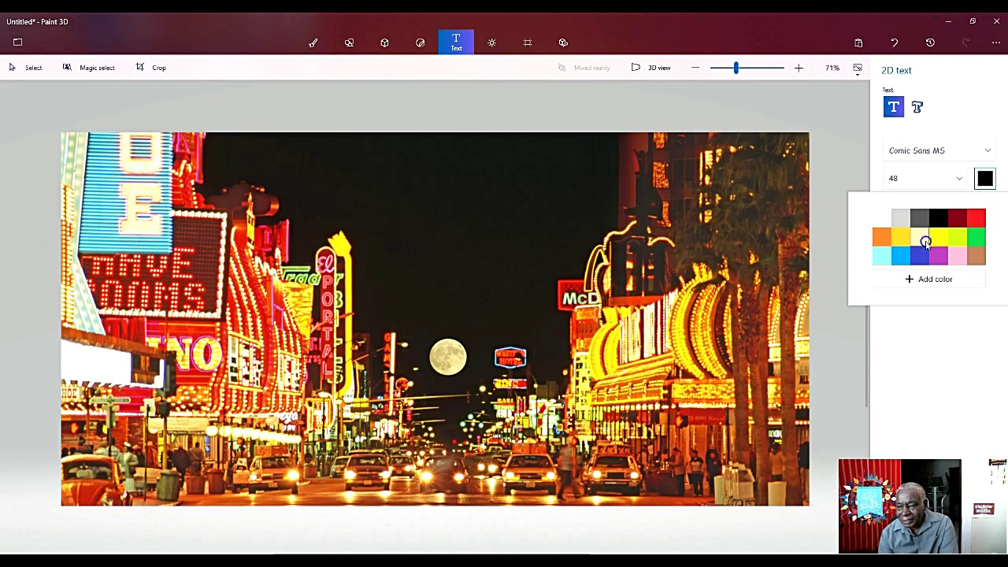
click(975, 234)
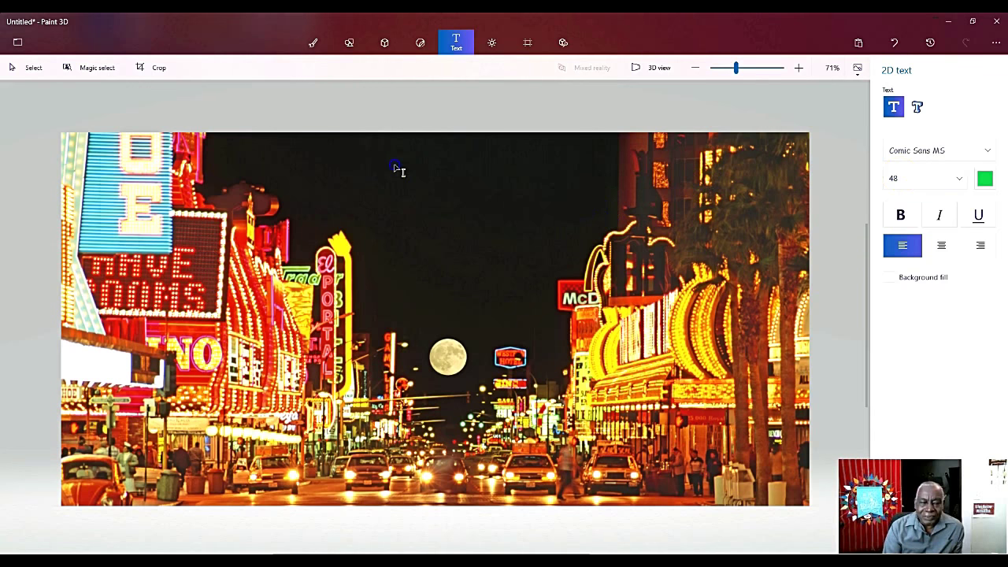
Step: Add the text "Live the Good Life" across the dark sky and format it bold, size 94 and centered
drag(308, 179, 501, 190)
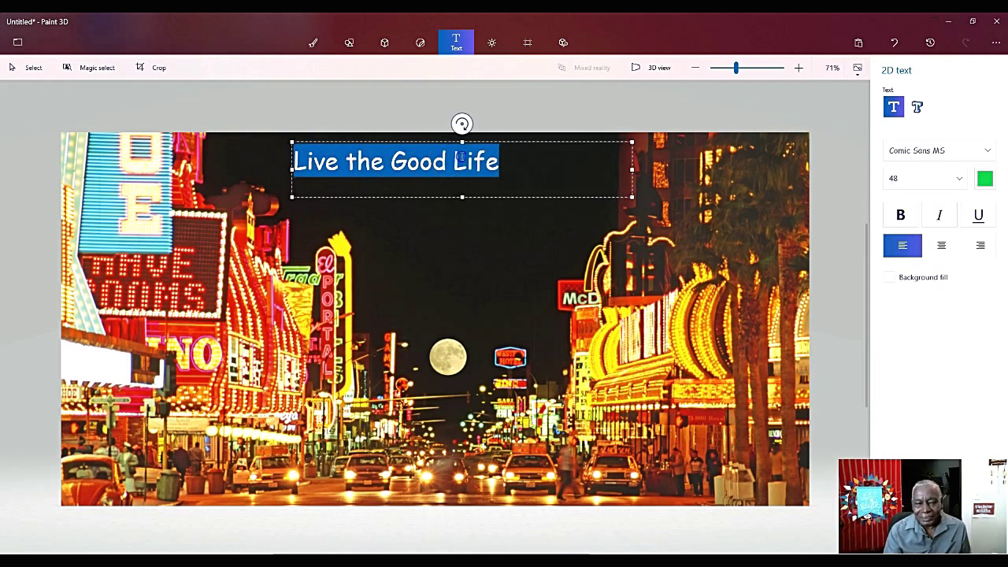
click(902, 217)
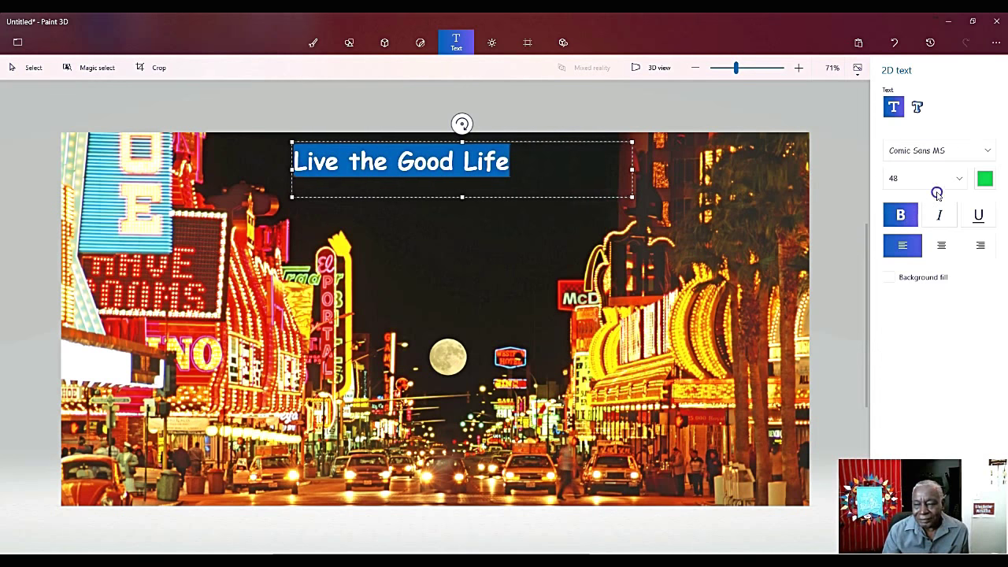
click(958, 179)
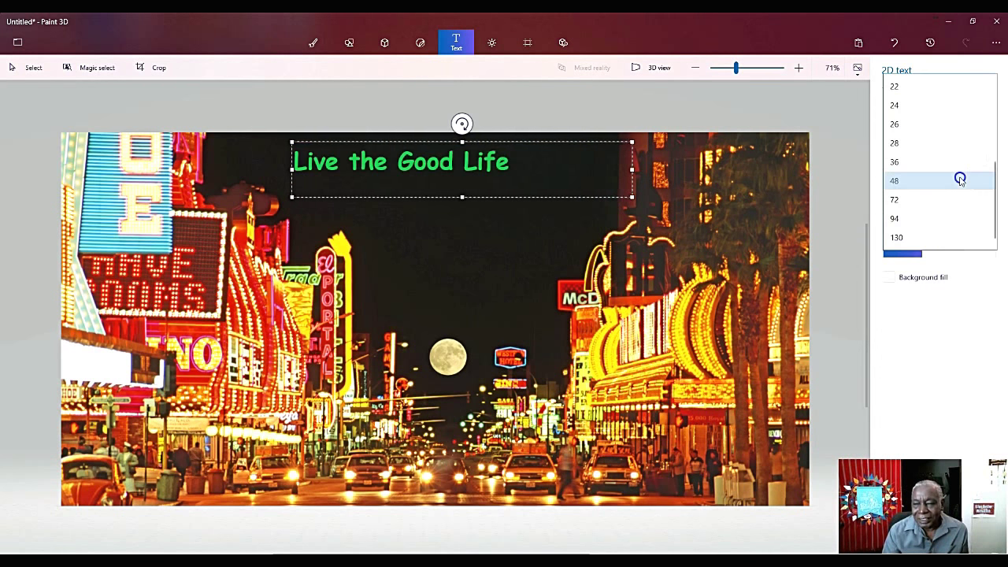
click(947, 218)
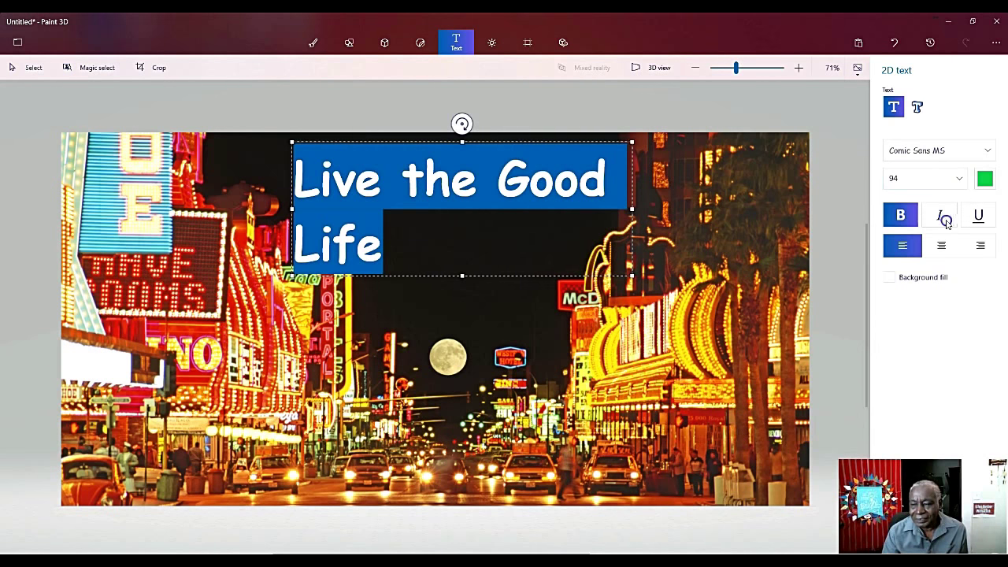
click(940, 246)
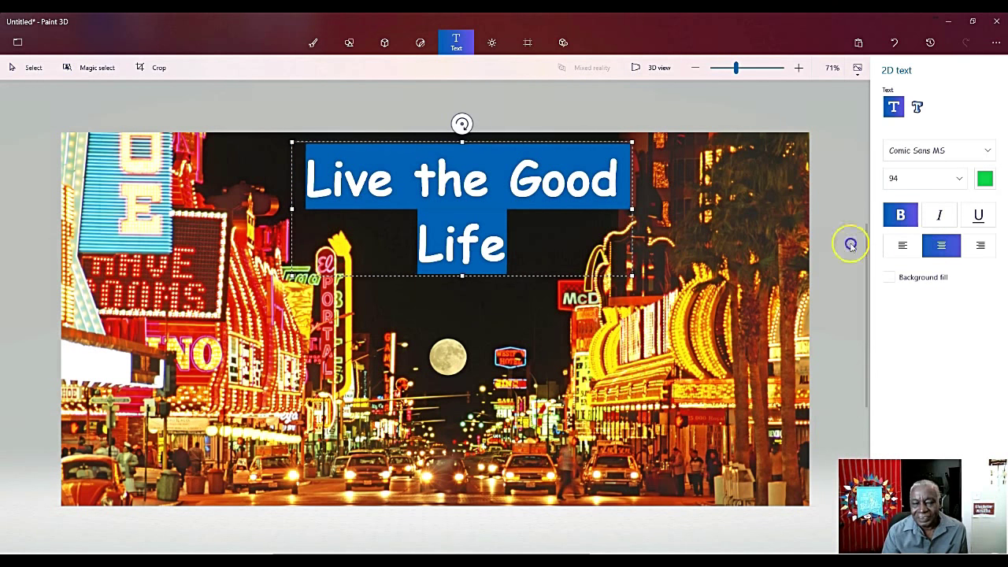
click(676, 256)
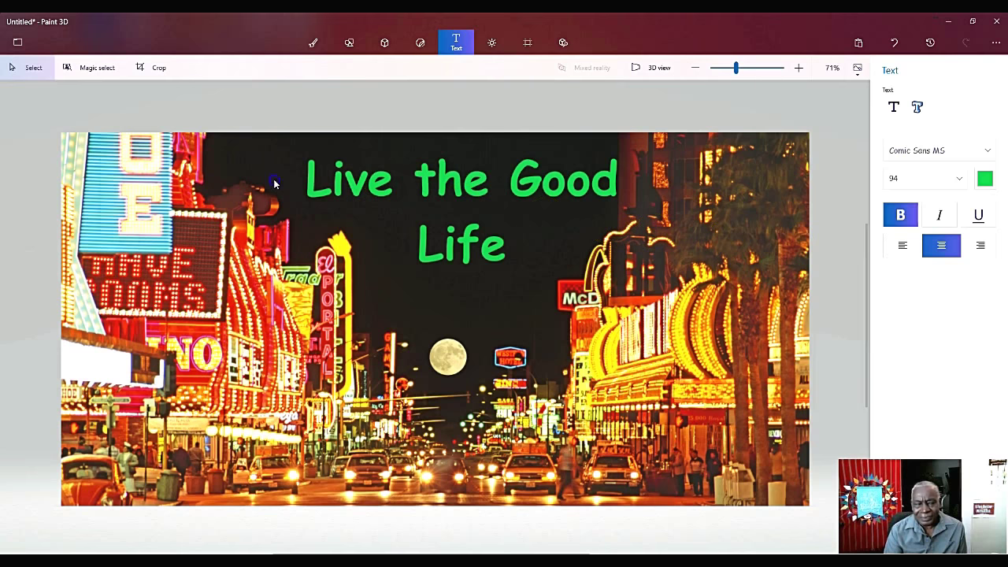
Step: Save a copy of the captioned picture as a 2D JPEG image named las1 in the Pictures folder
click(18, 42)
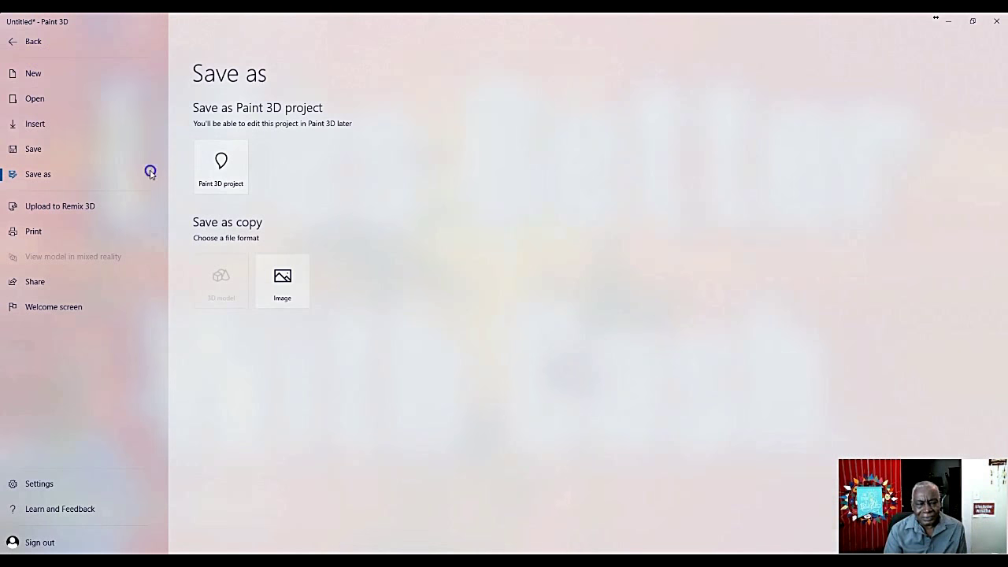
click(281, 284)
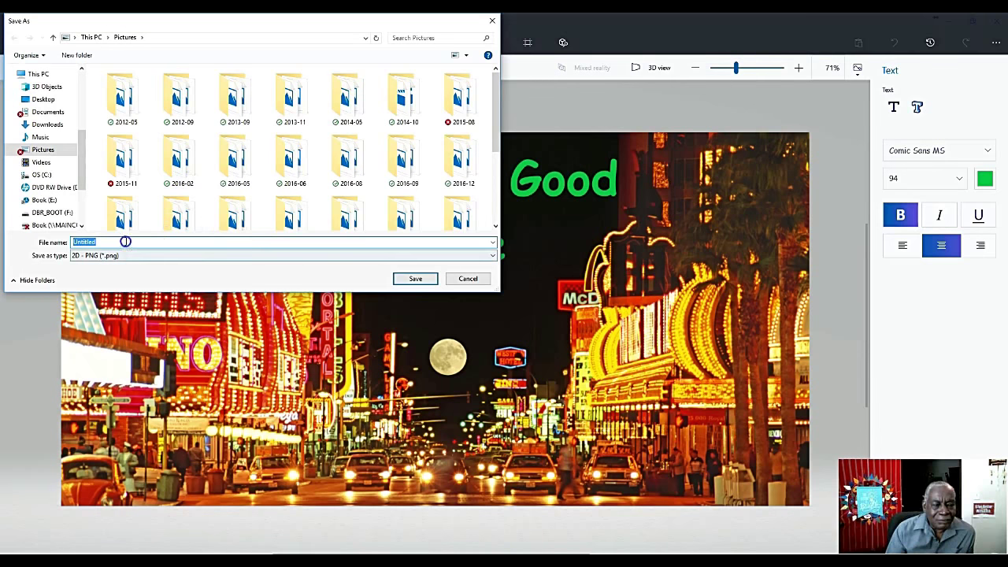
click(96, 241)
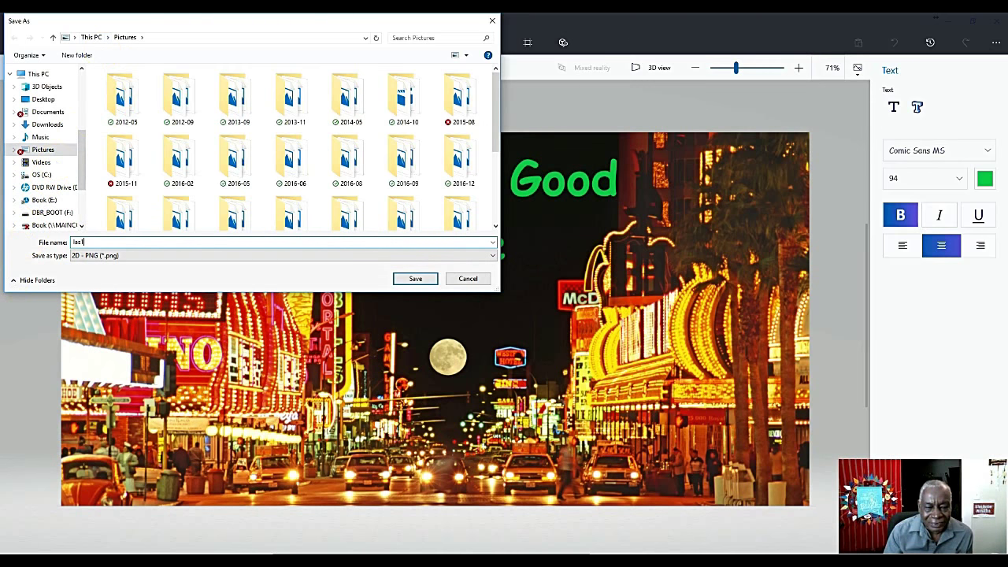
click(490, 256)
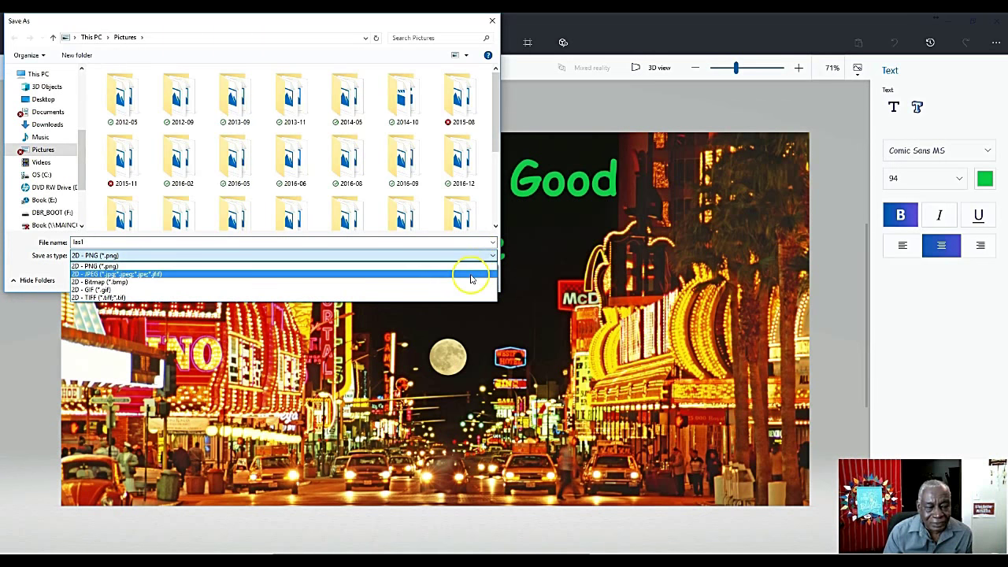
click(471, 278)
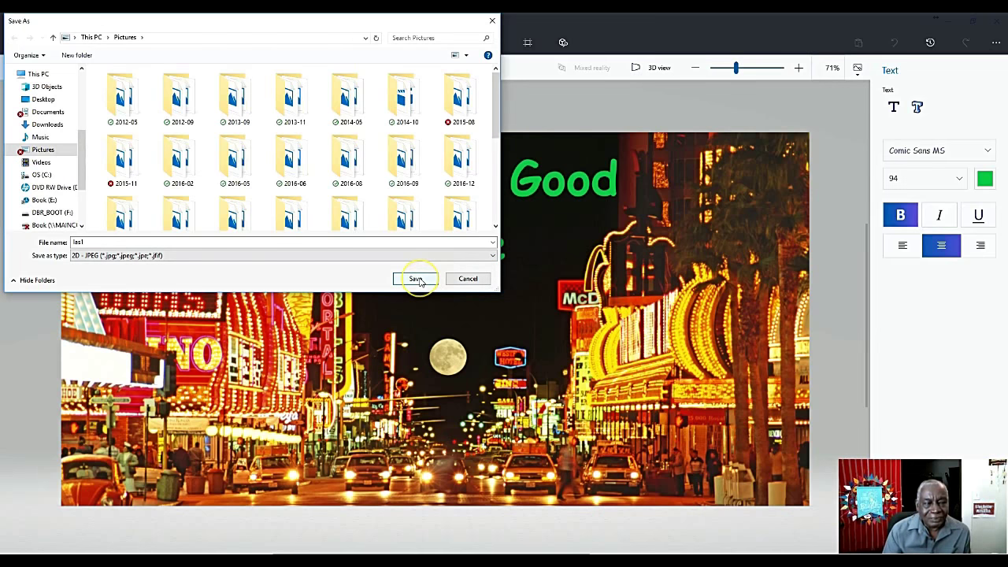
click(417, 279)
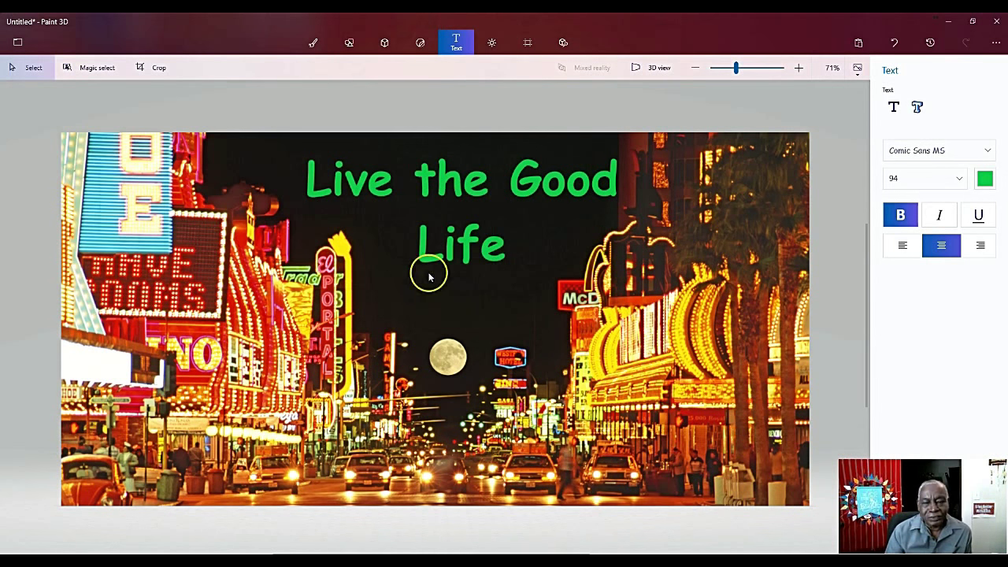
Step: Minimize Paint 3D, switch to the Downloads folder window, search Pictures for "las" and open the las1 image
click(948, 21)
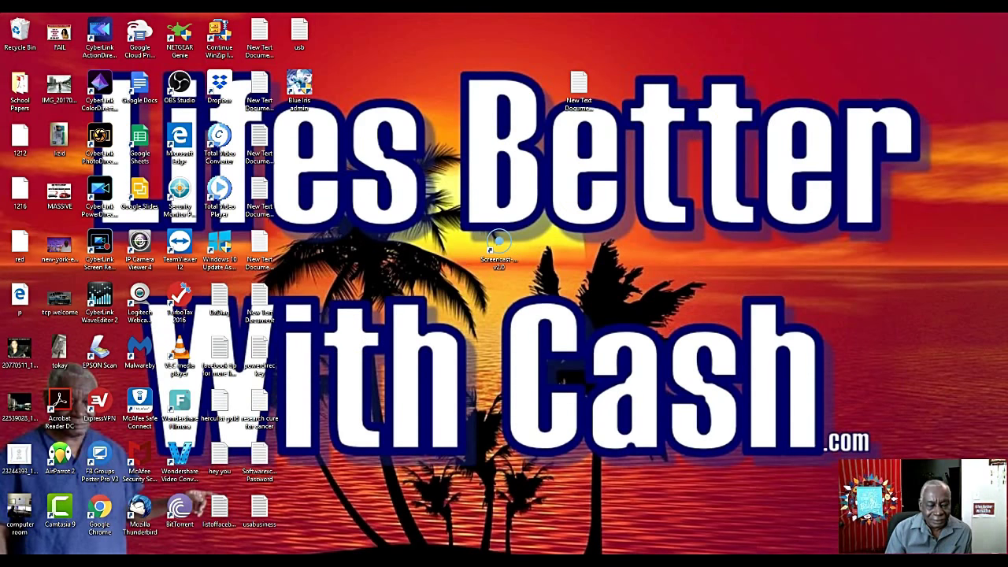
mouse_move(322, 561)
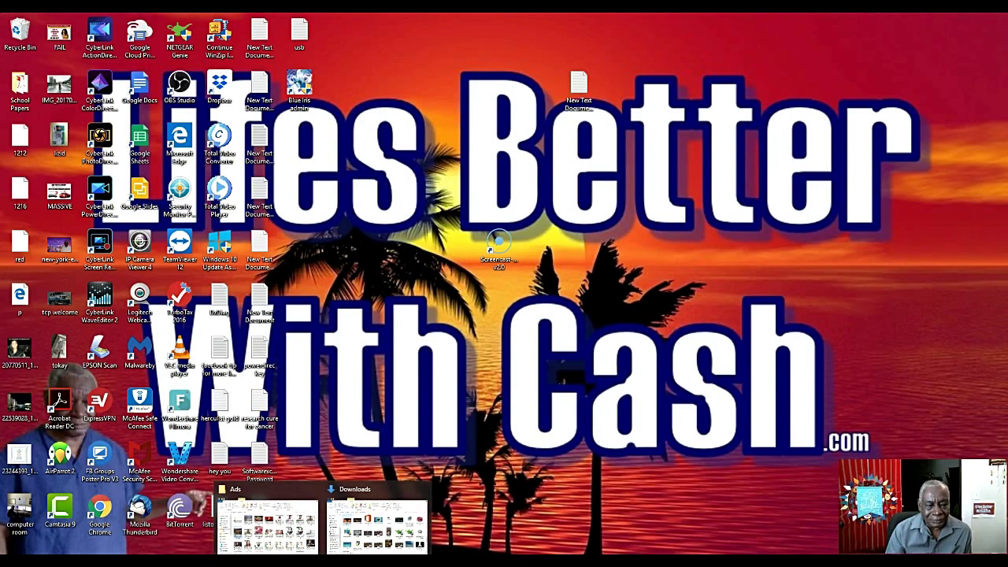
mouse_move(284, 492)
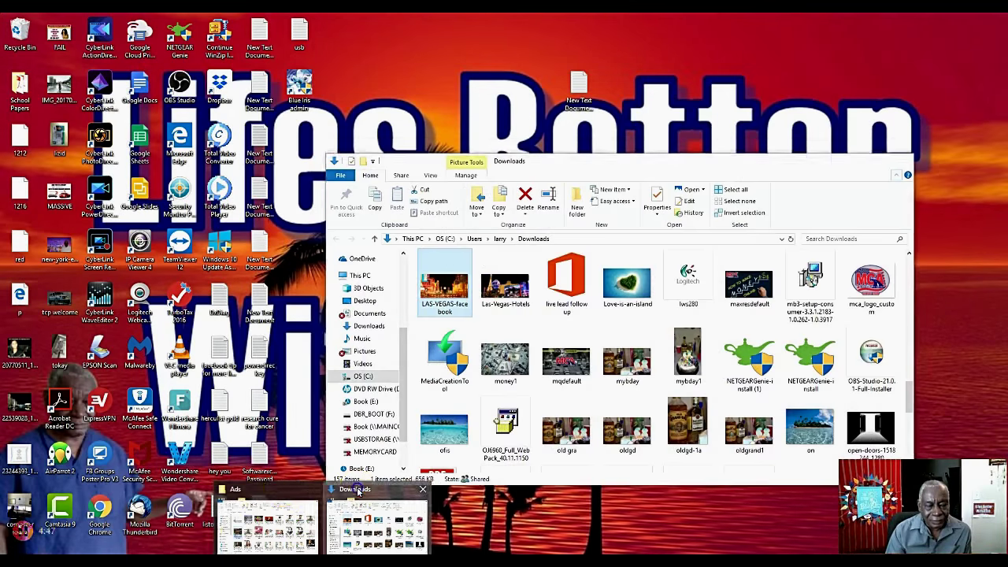
click(370, 520)
click(364, 351)
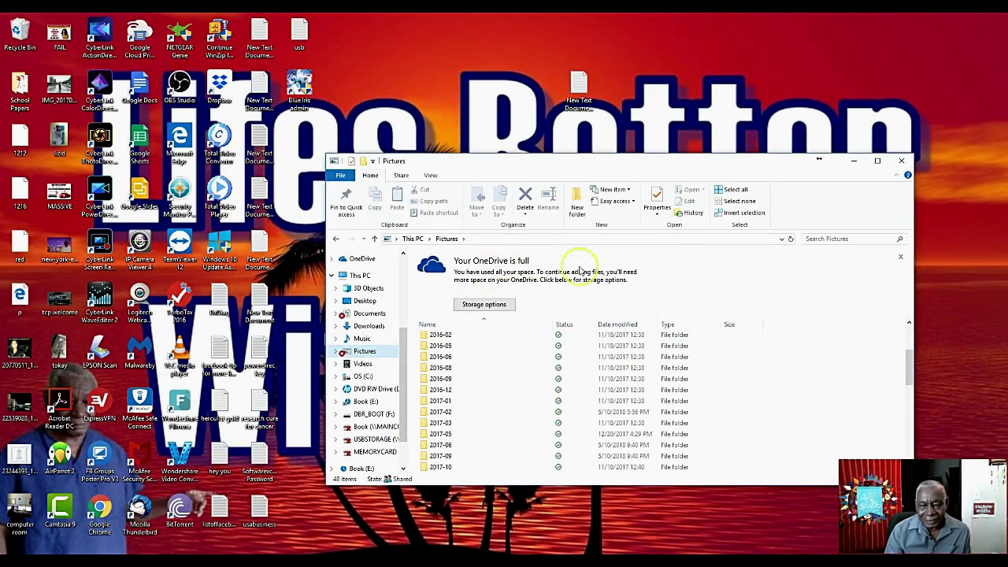
click(825, 238)
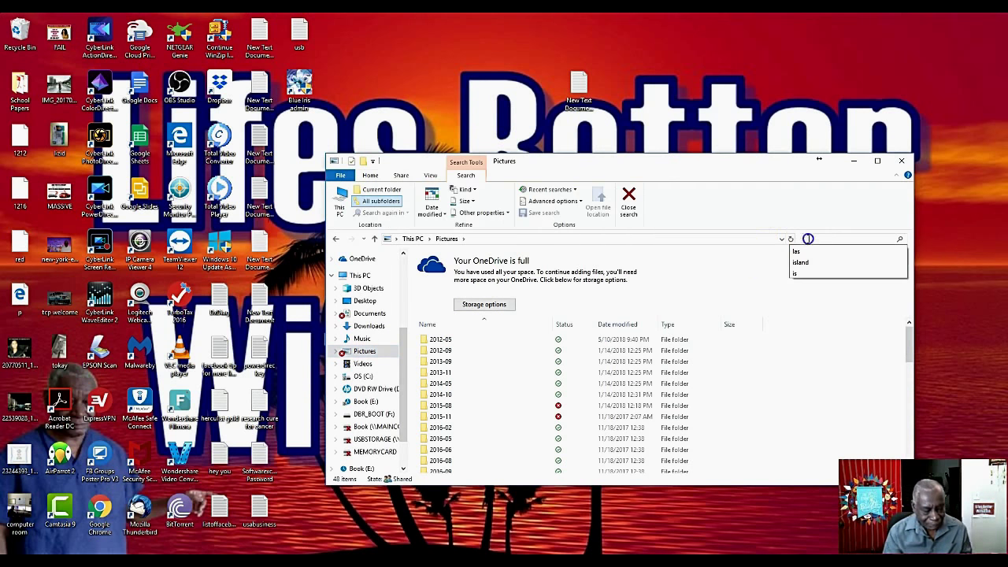
text(las)
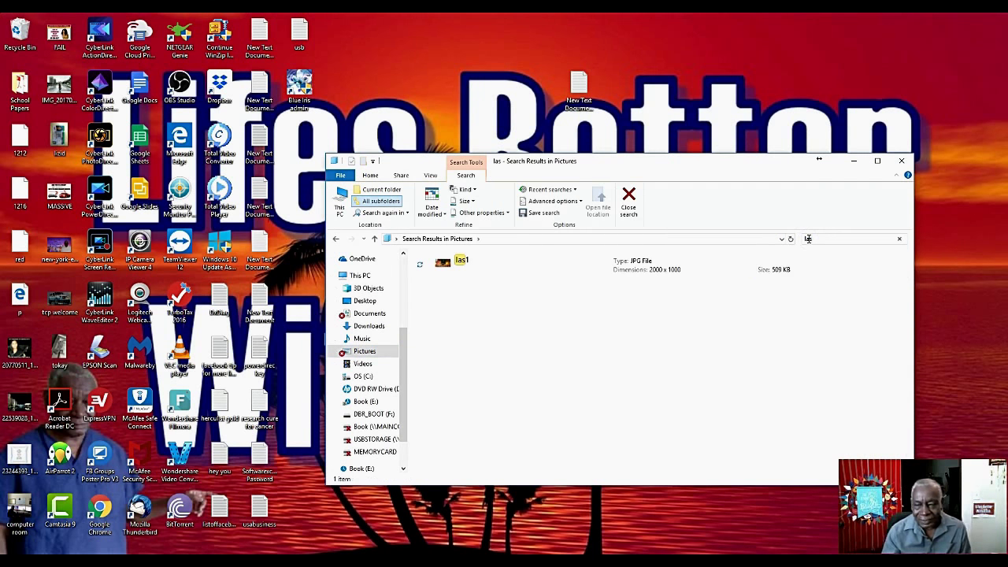
double_click(446, 263)
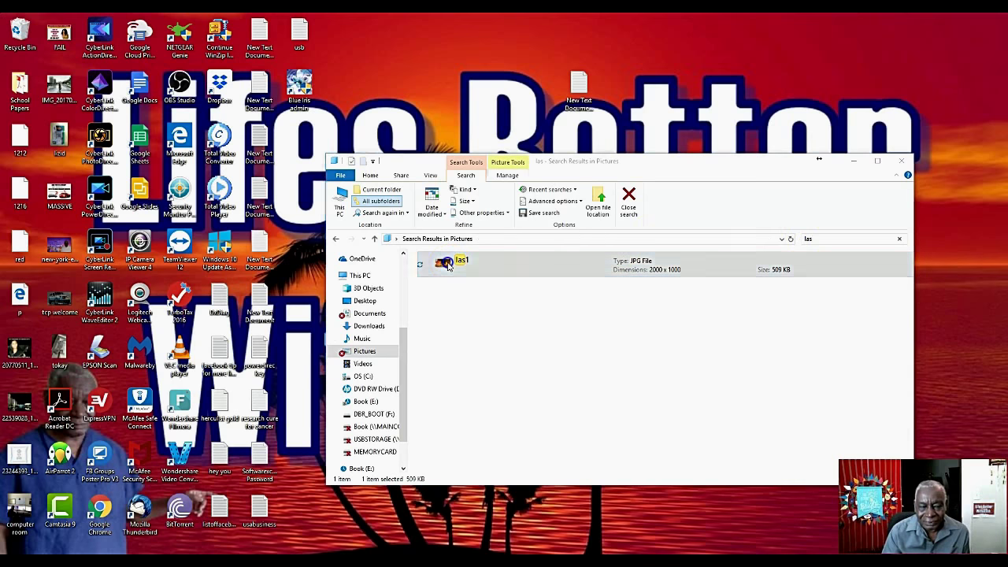
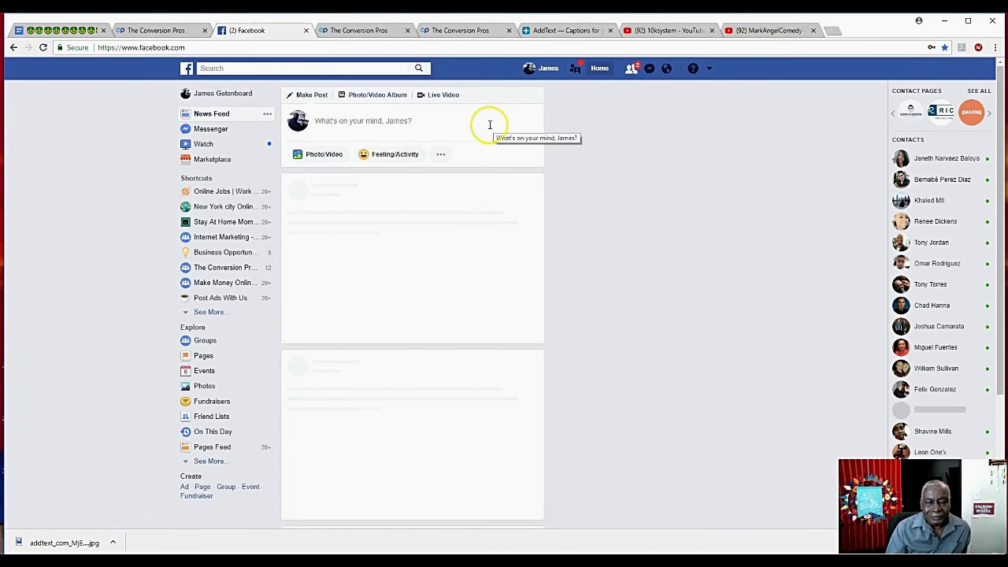
Step: Publish a Facebook post reading "This is a demo" with the las1 image attached, searching Pictures for "las"
click(488, 125)
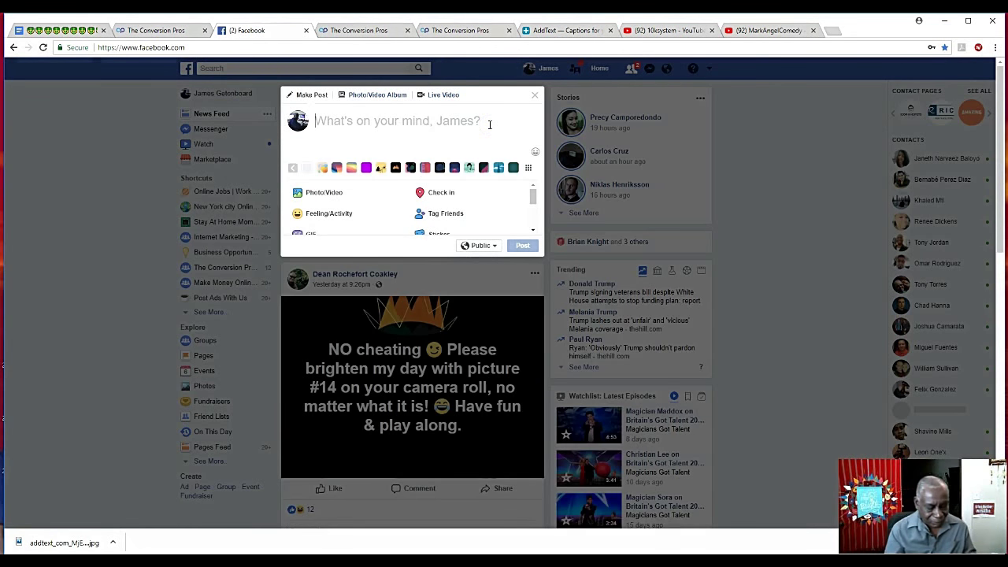
text(This a)
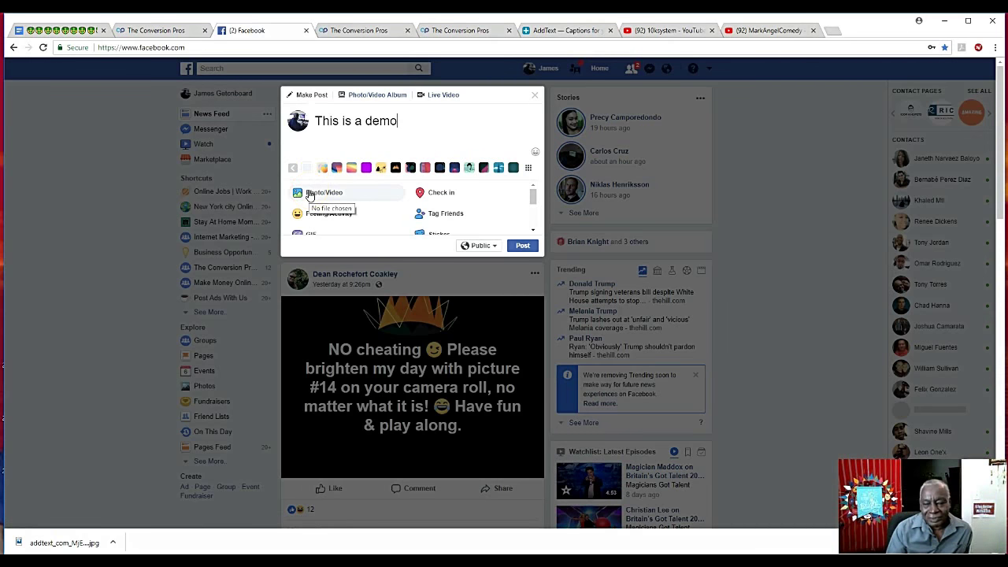
click(309, 195)
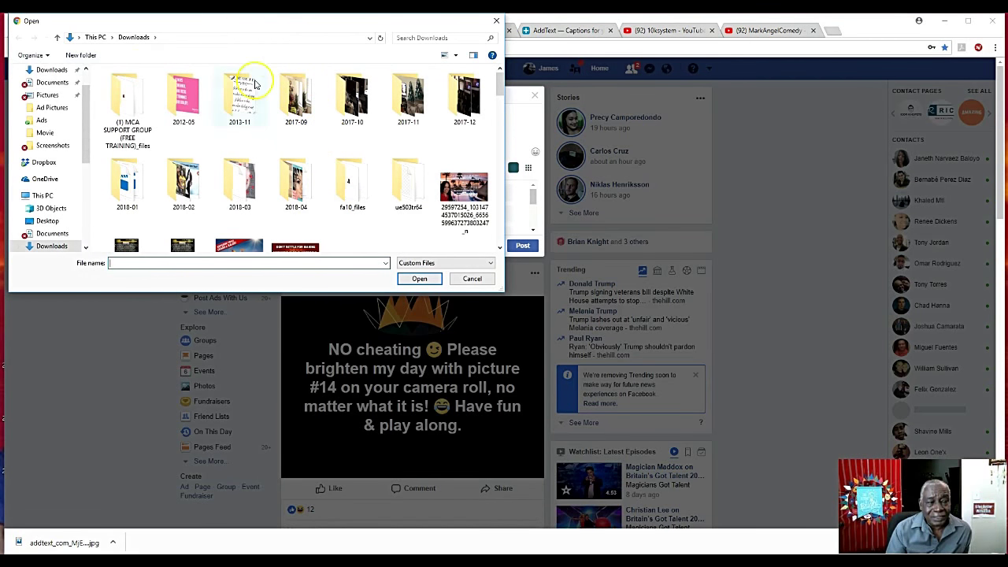
click(49, 95)
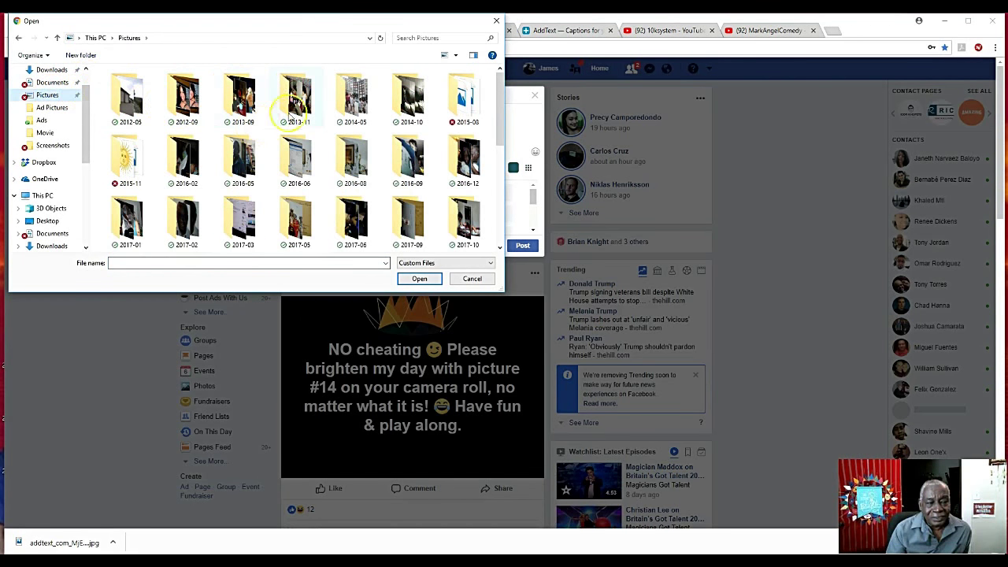
click(415, 37)
text(las)
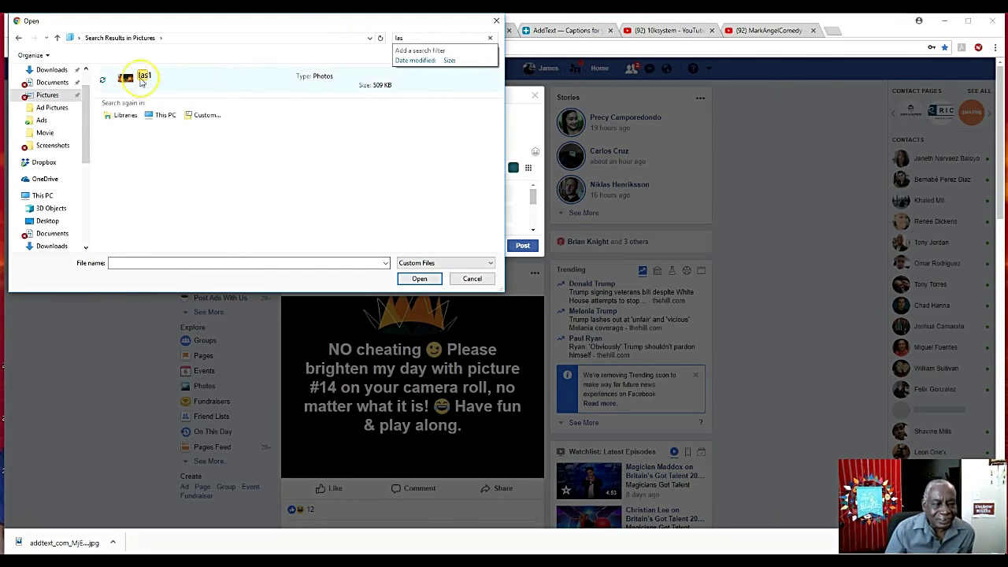
double_click(144, 75)
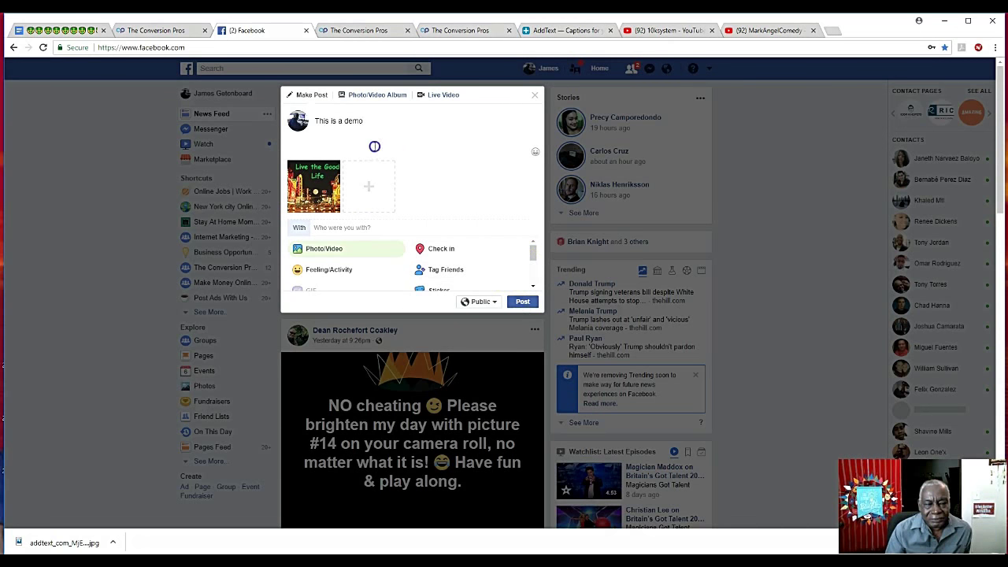
click(521, 303)
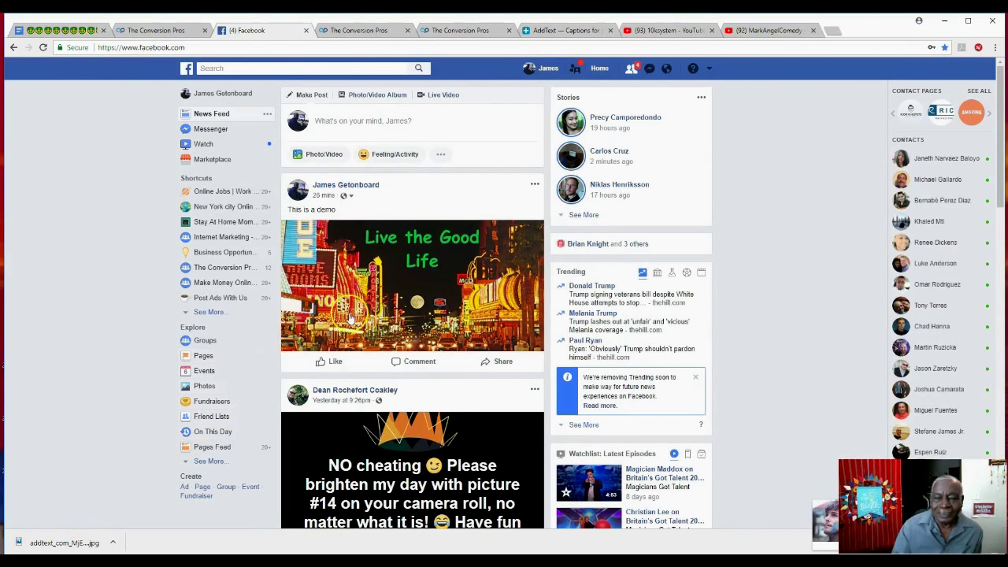
Step: Open addtext.com in a new browser tab
click(832, 33)
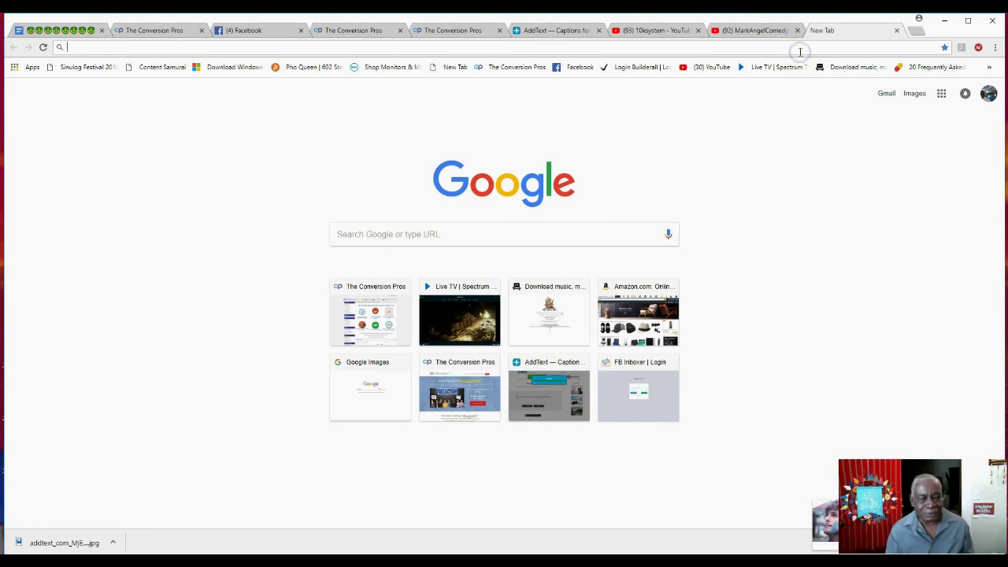
text(ADD)
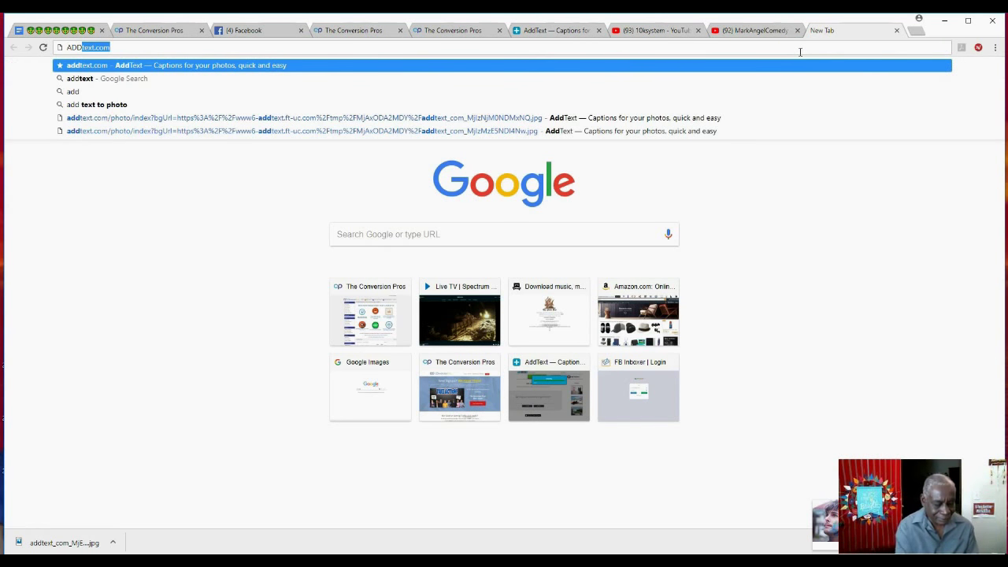
text(TEXT)
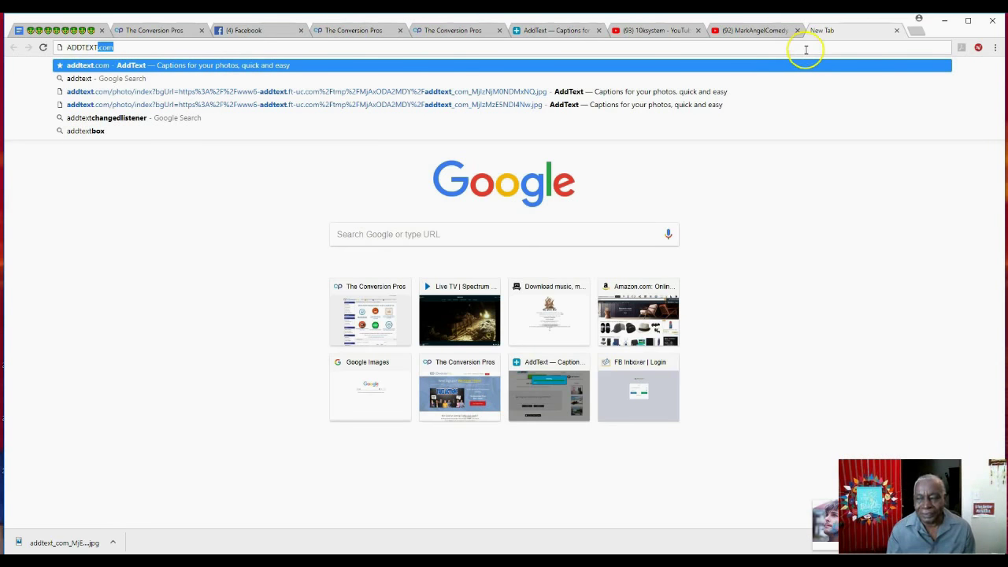
key(Return)
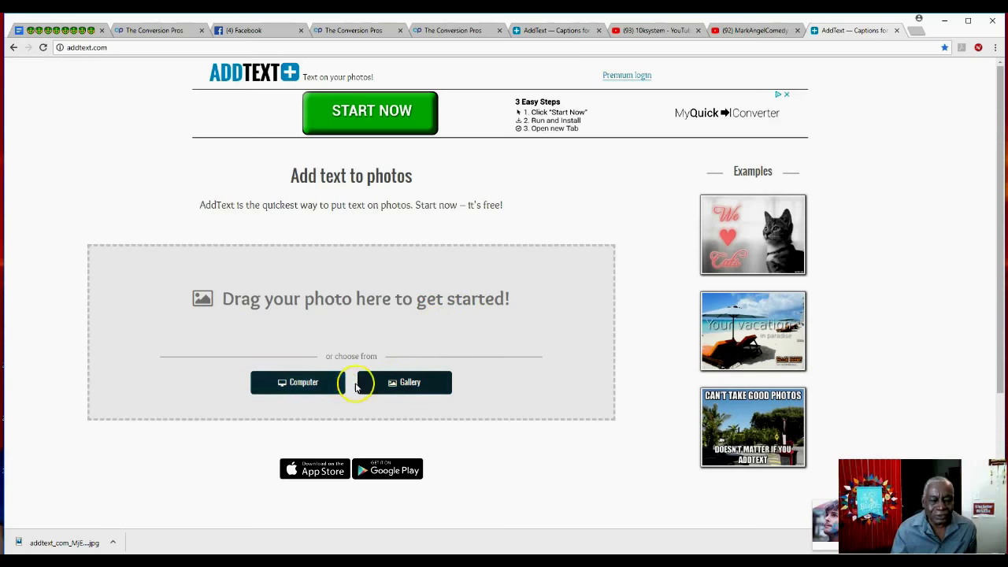
Step: Upload the tropical beach JPG with the palm tree from the computer's Pictures folder as the photo to caption
click(305, 385)
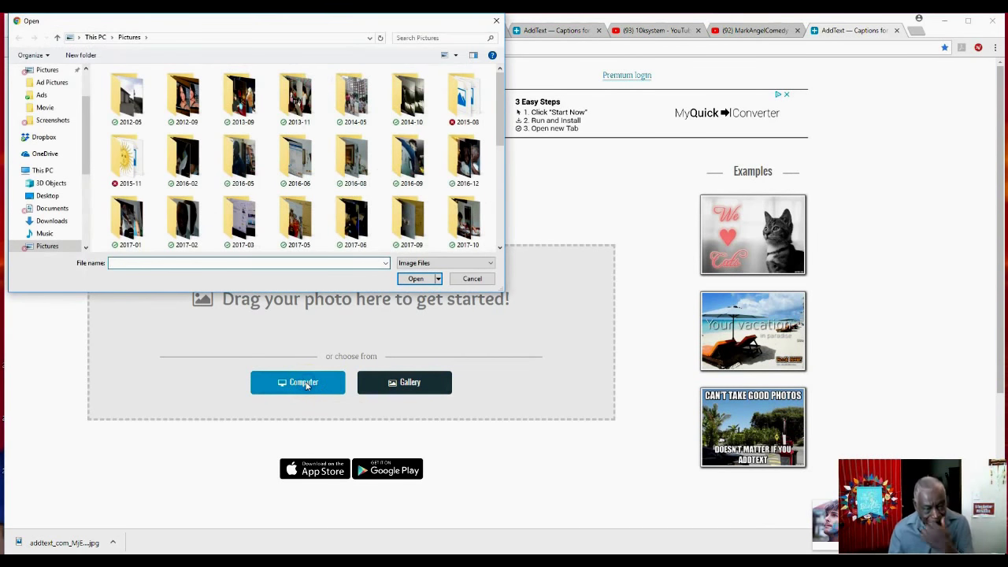
drag(499, 74, 481, 202)
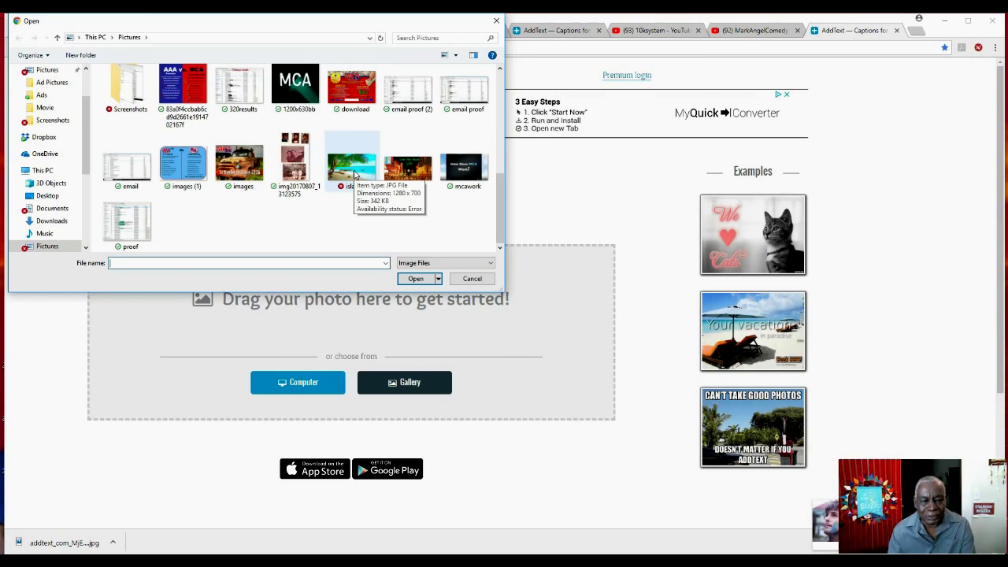
double_click(354, 169)
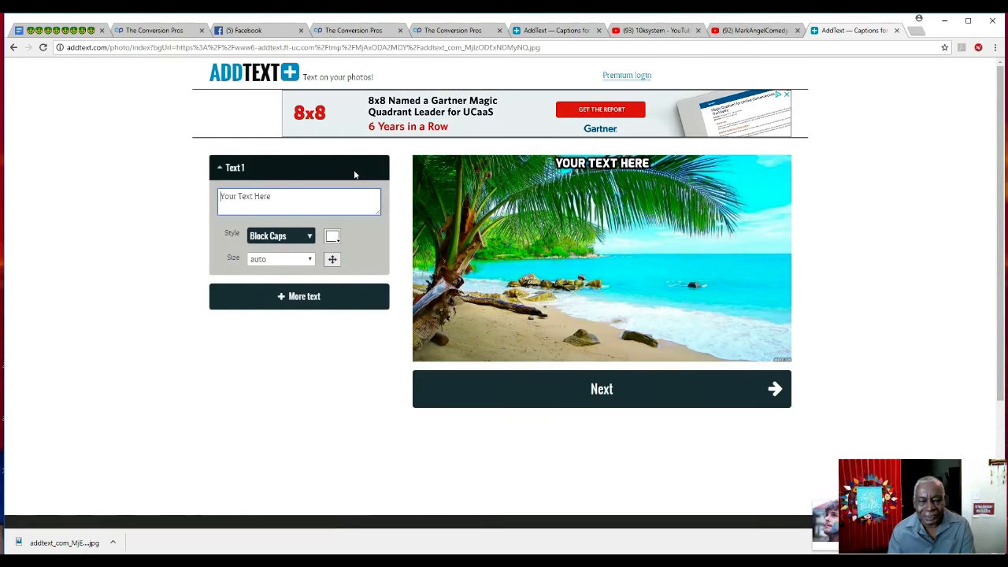
Step: Replace the placeholder caption on the beach photo with "USE THE CONVERSION PROS"
click(565, 183)
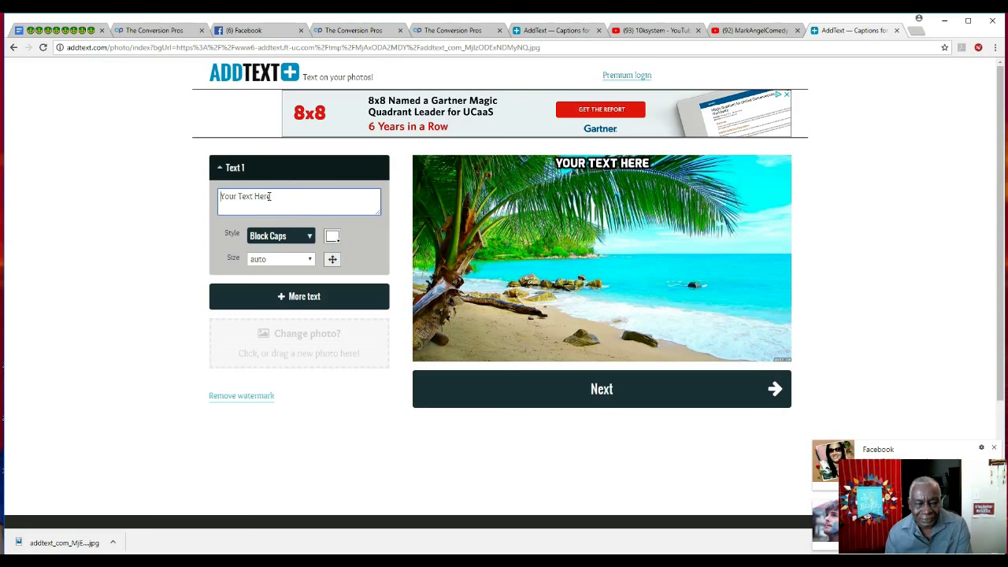
drag(270, 196, 210, 196)
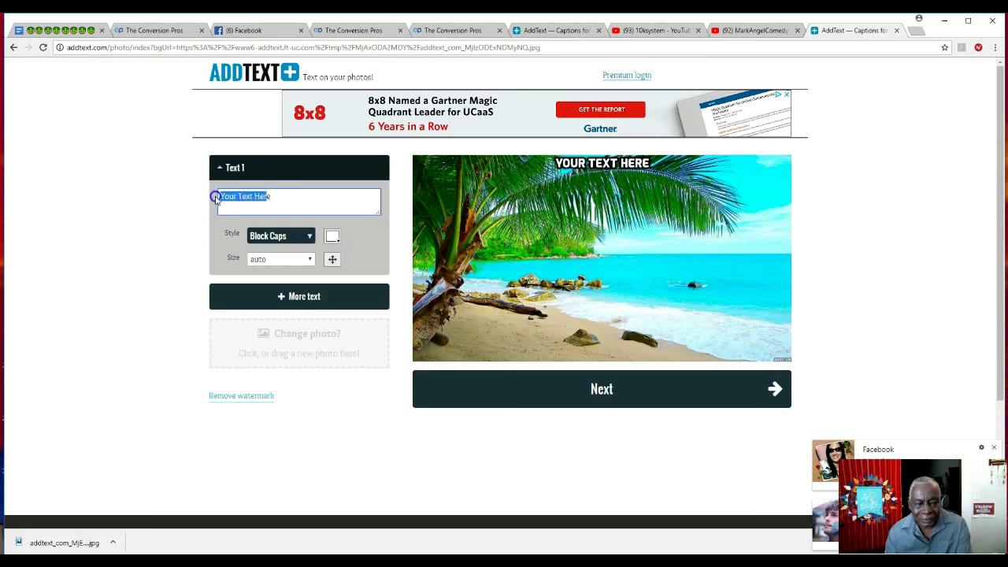
drag(270, 196, 207, 193)
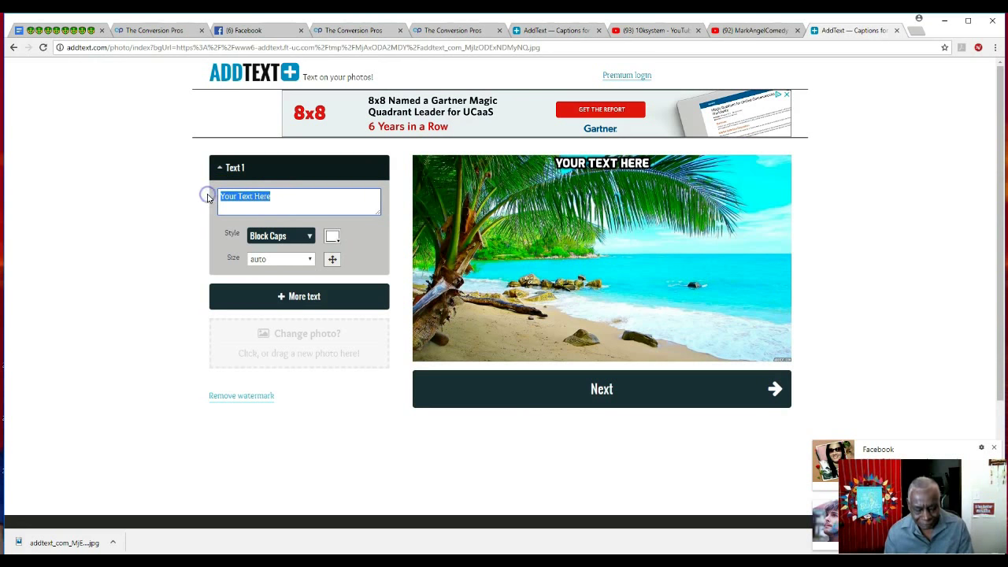
key(BackSpace)
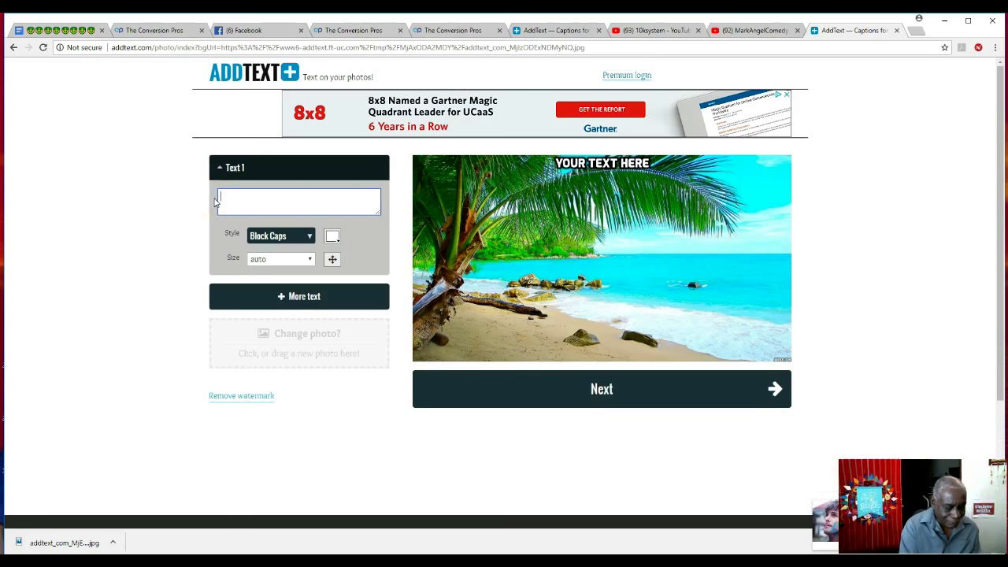
text(USE THE)
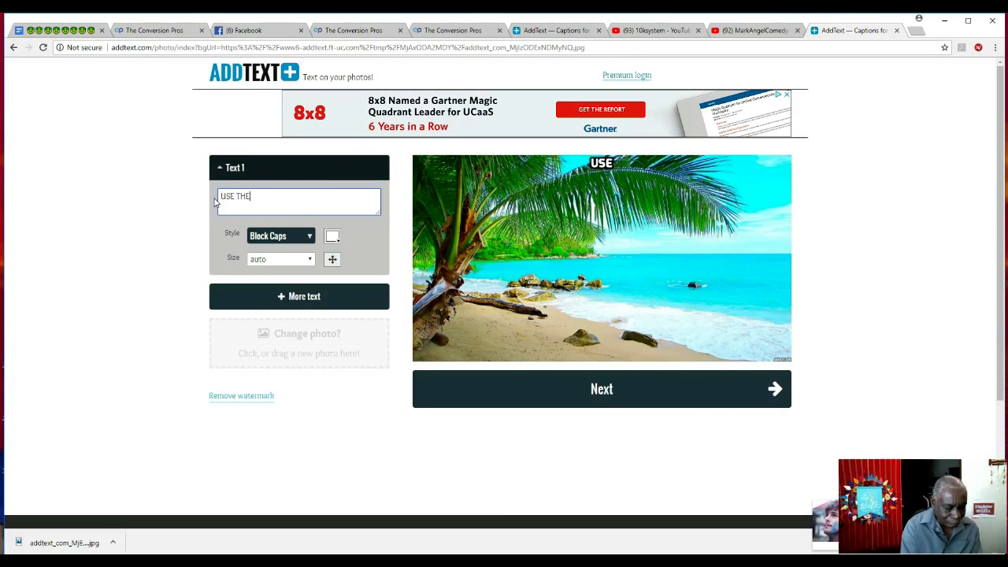
text( CON)
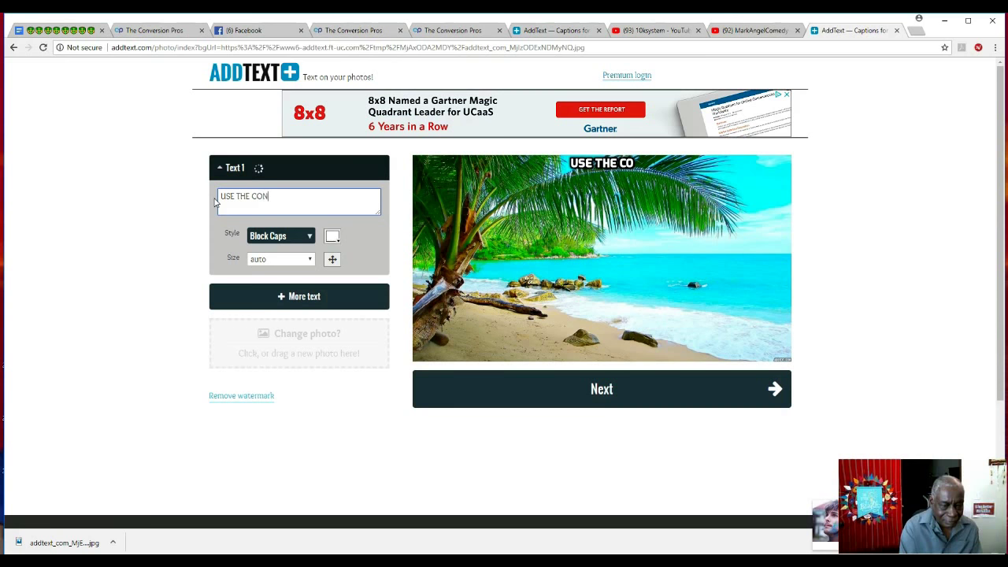
text(VERS)
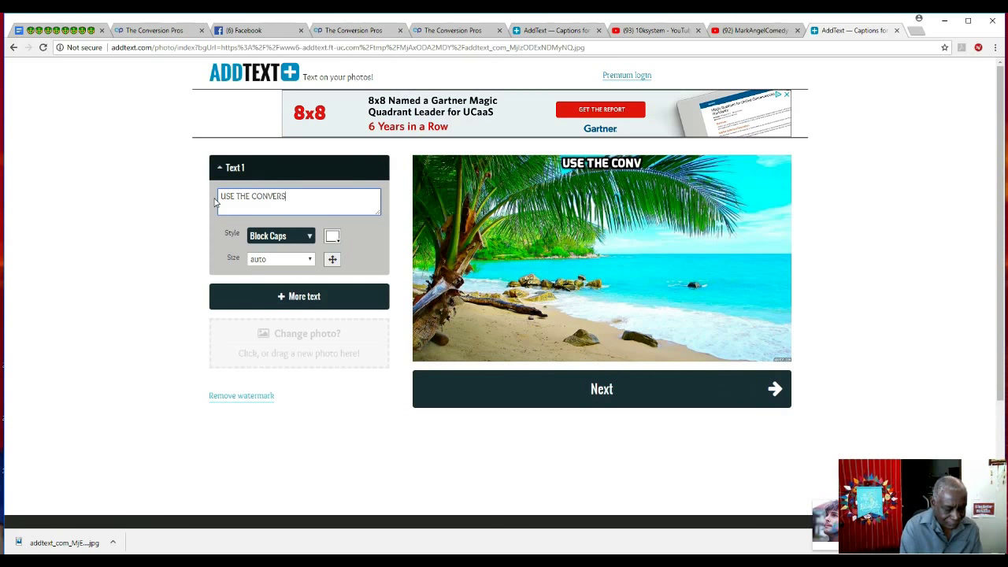
text(ION)
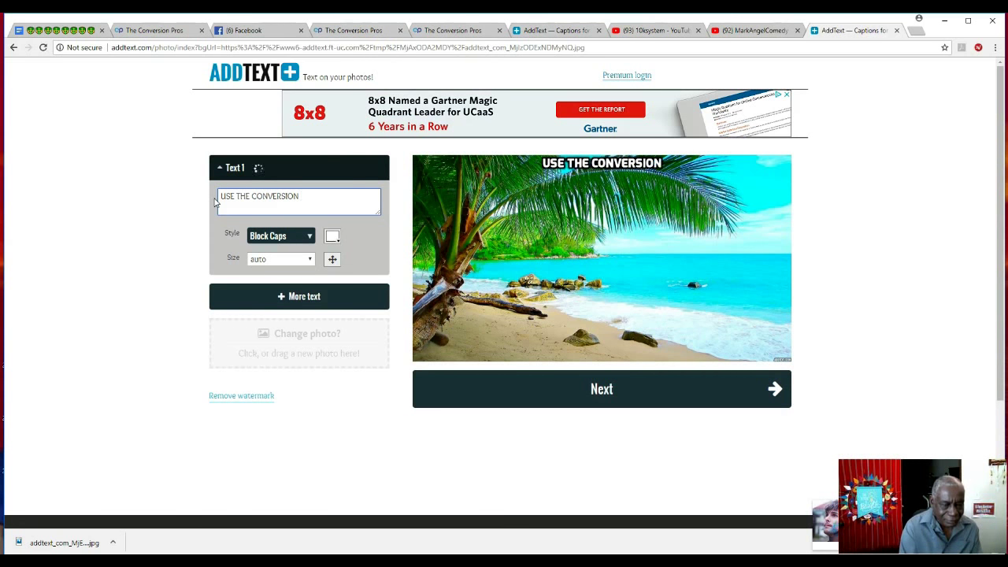
text( PROS)
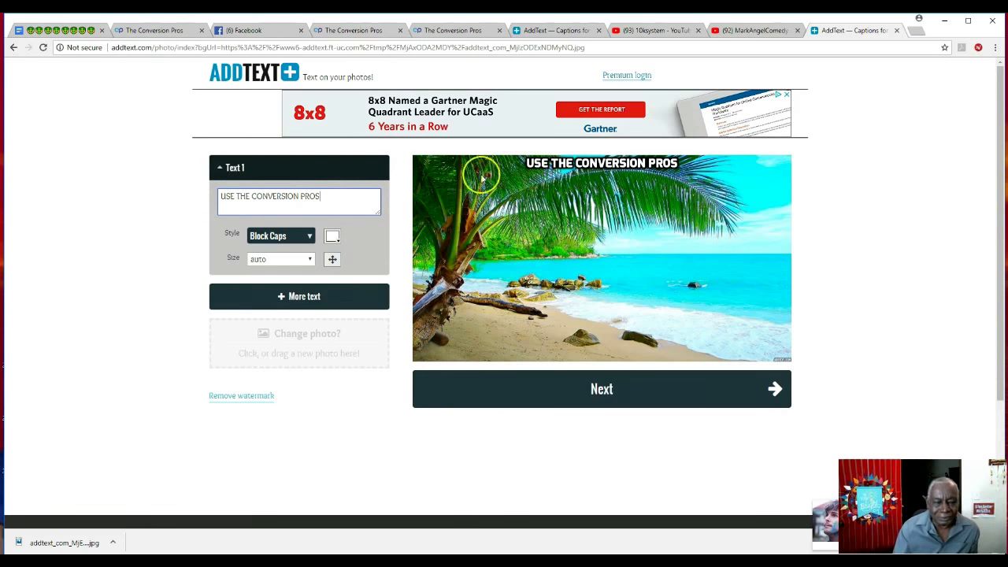
Step: Apply the featured Fun text style to the "USE THE CONVERSION PROS" caption
click(310, 235)
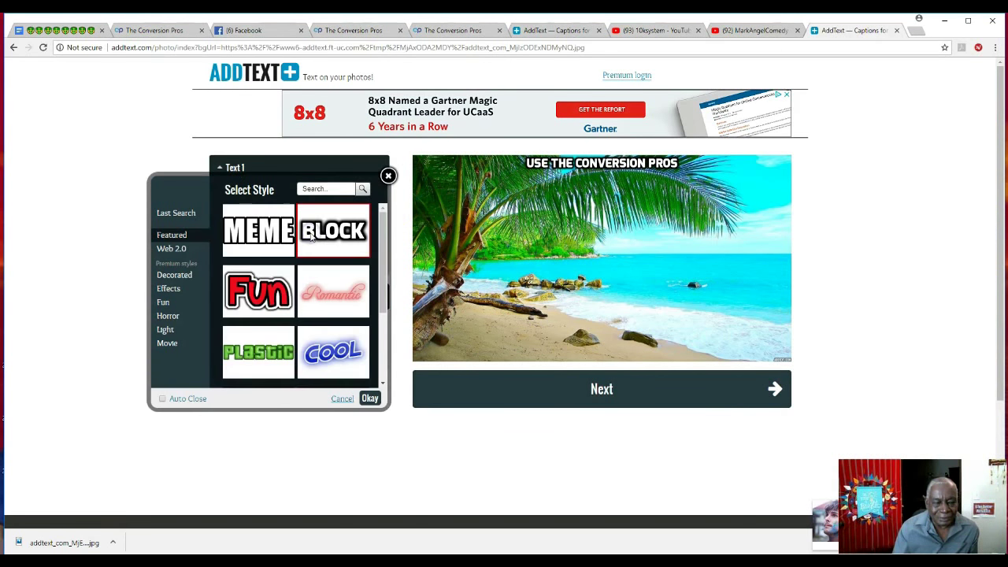
click(272, 290)
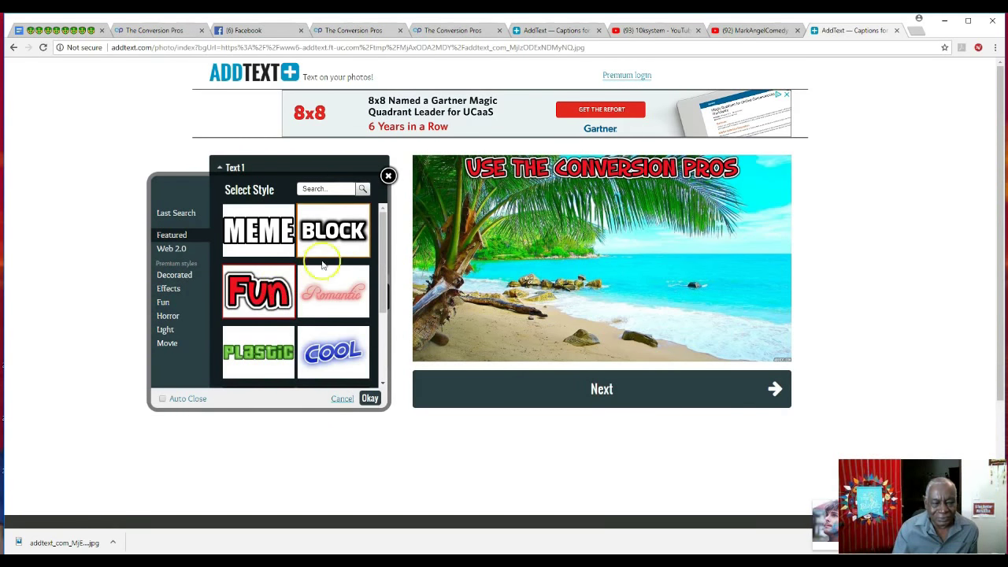
click(388, 177)
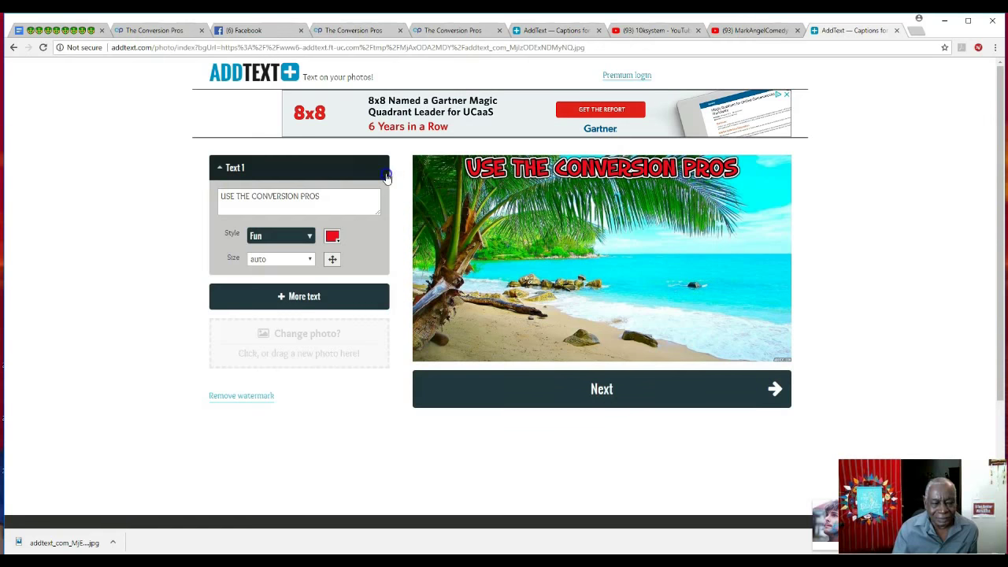
Step: Enlarge the "USE THE CONVERSION PROS" caption to size 95, trying sizes 85 and 90 first
click(309, 260)
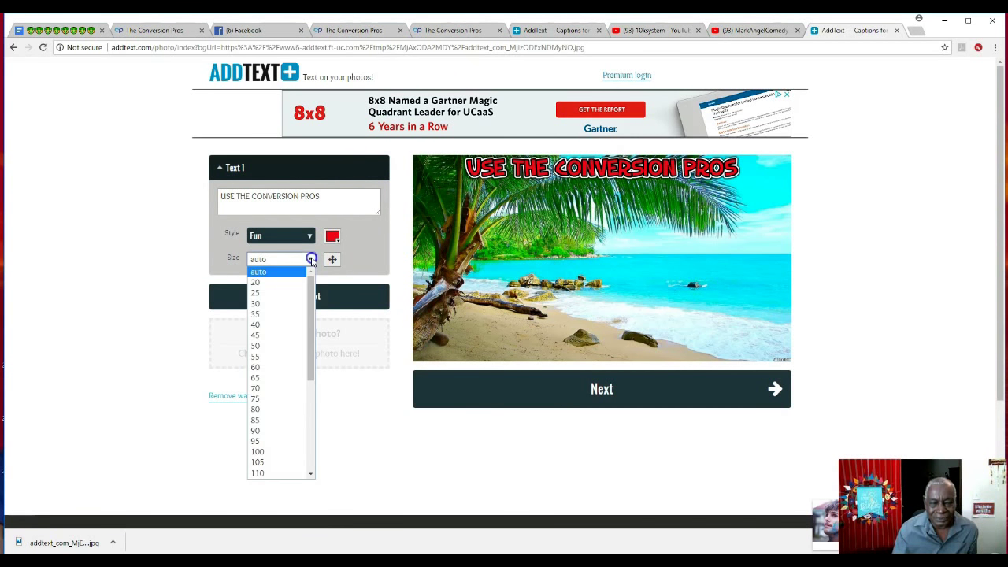
click(286, 420)
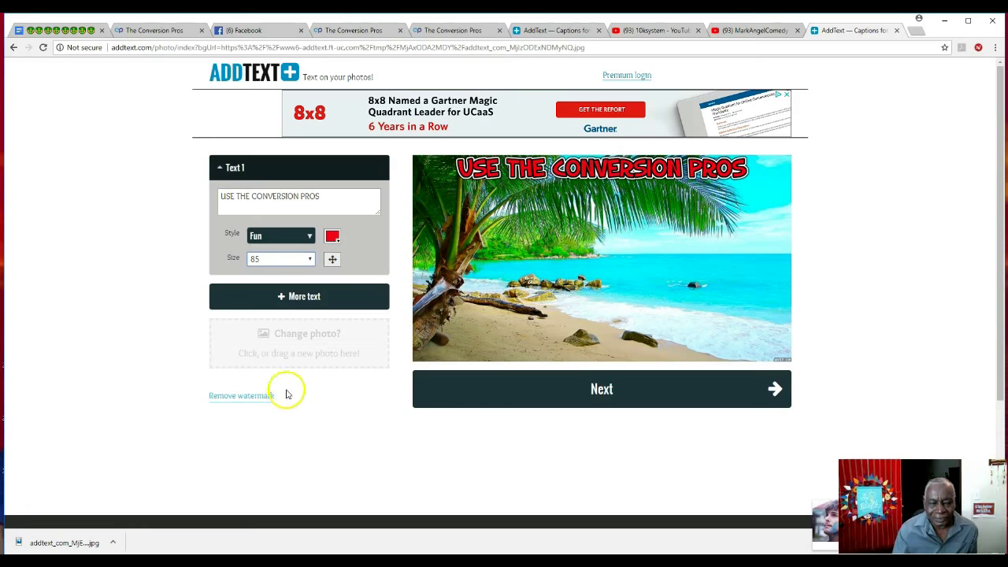
click(312, 260)
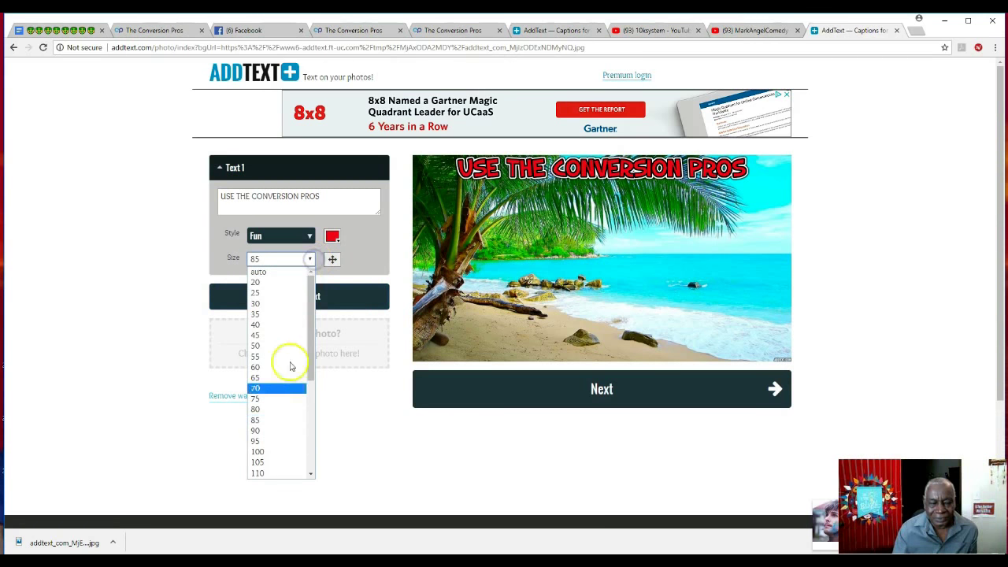
click(285, 429)
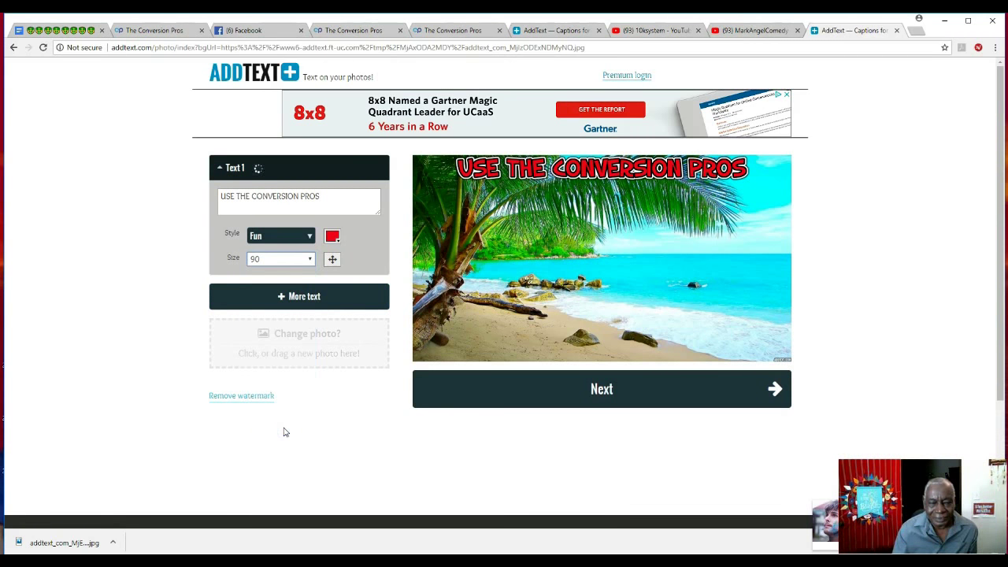
click(309, 259)
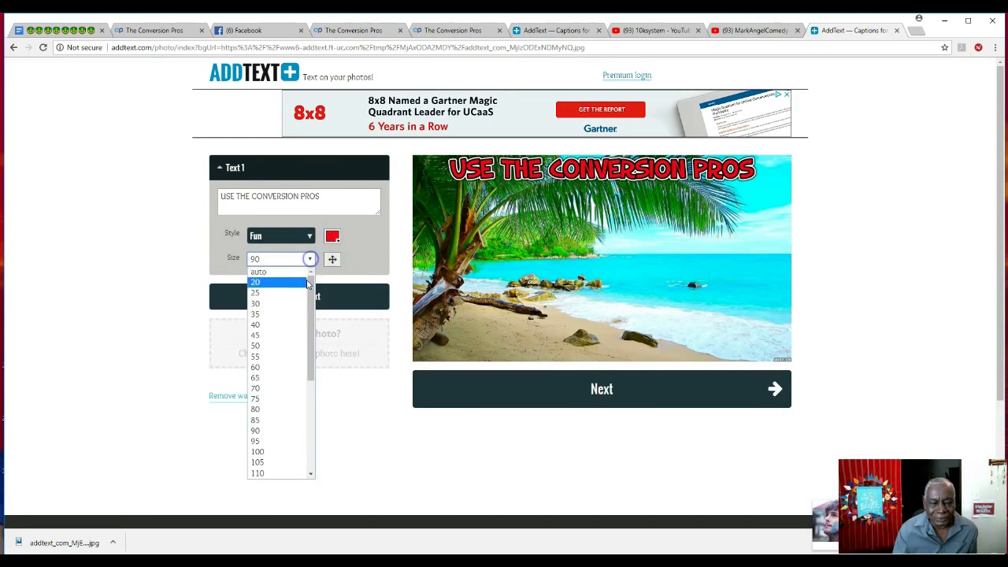
click(275, 441)
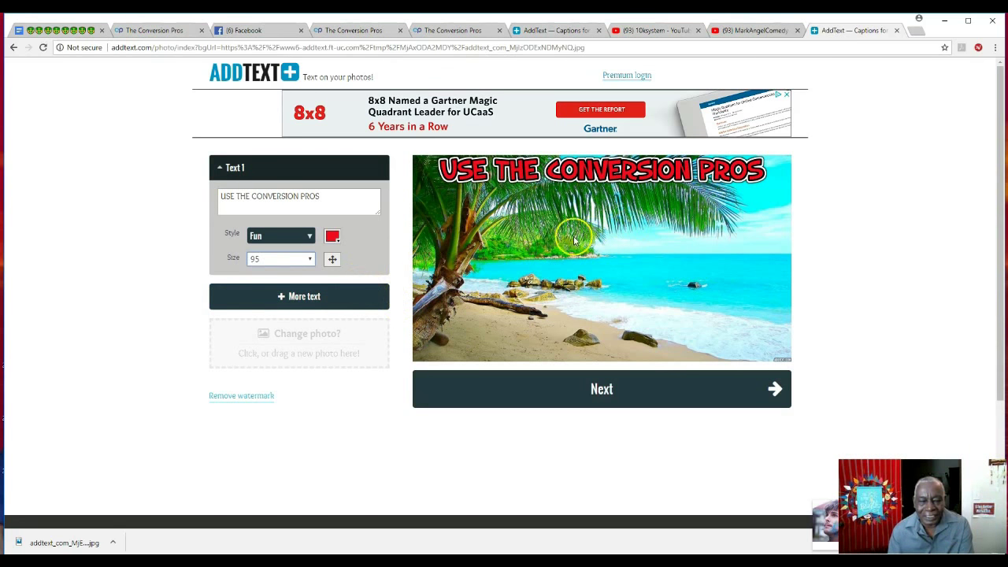
Step: Add a second caption reading "FOR GOOD LEADS" and move it up to just below the first line
click(290, 300)
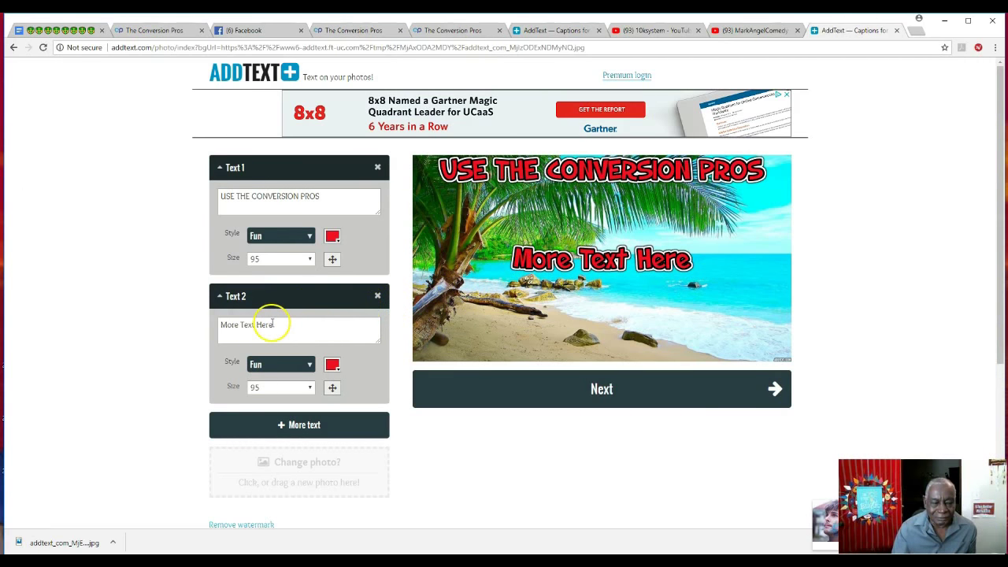
drag(272, 325, 224, 325)
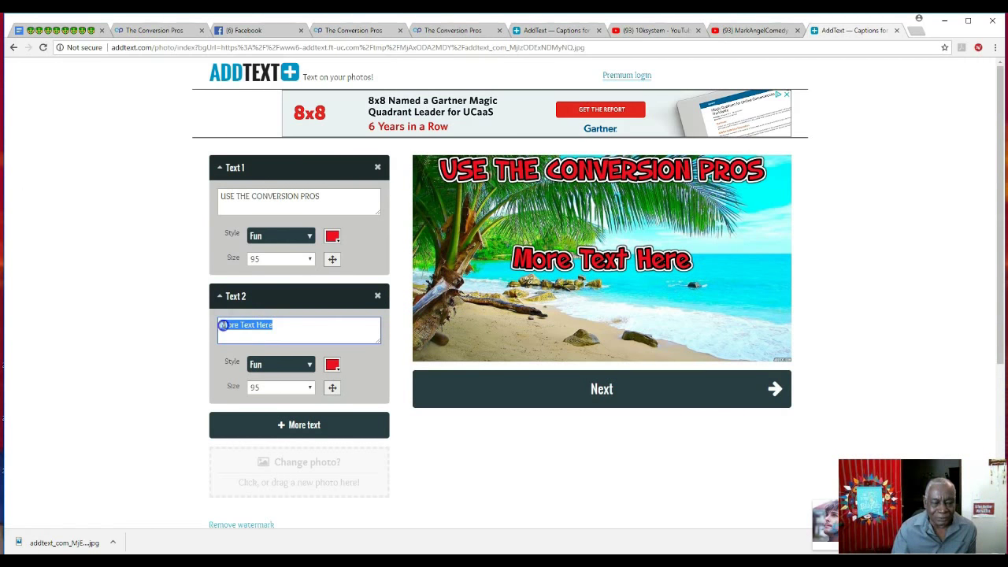
key(BackSpace)
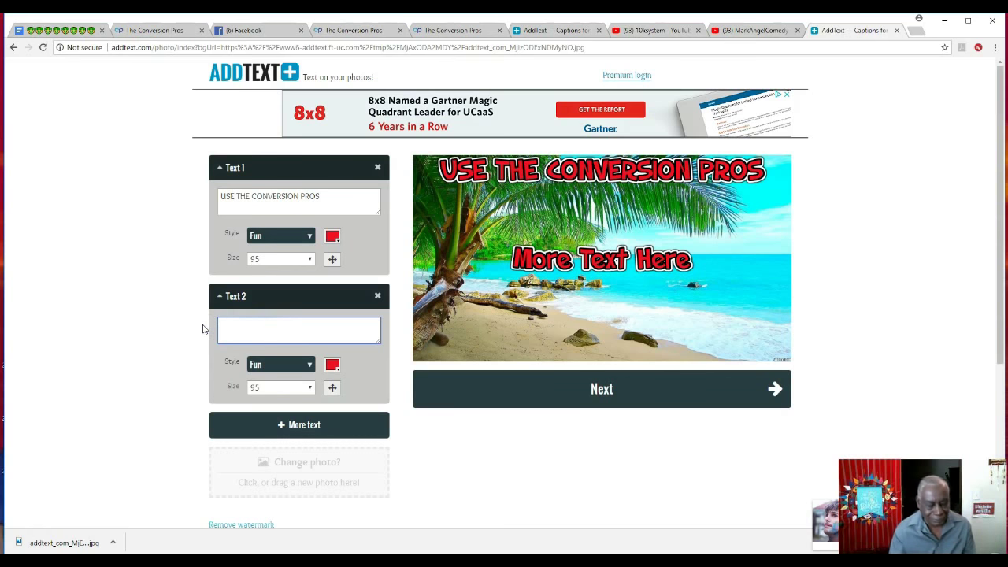
text(FO)
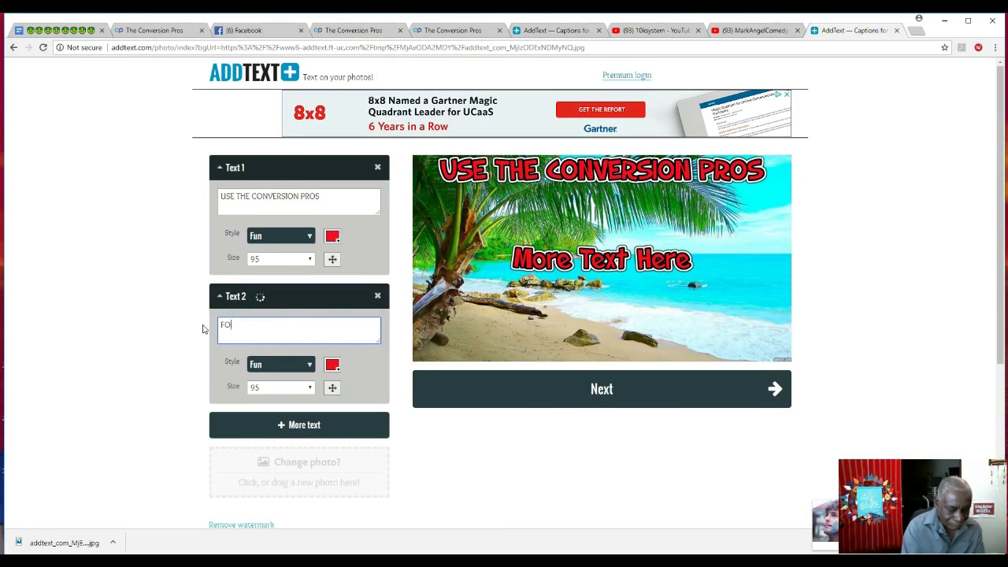
text(R )
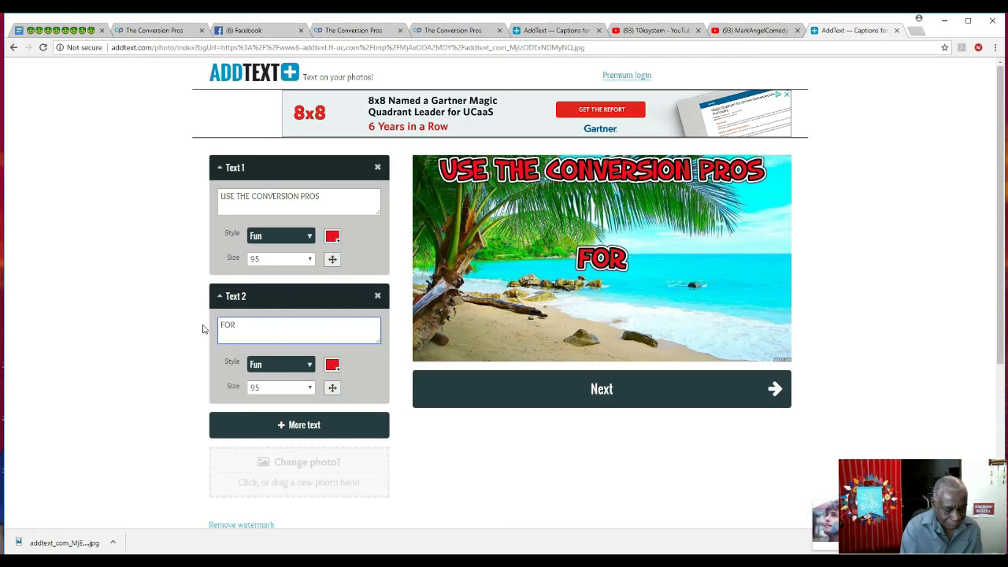
text(GGOD LE)
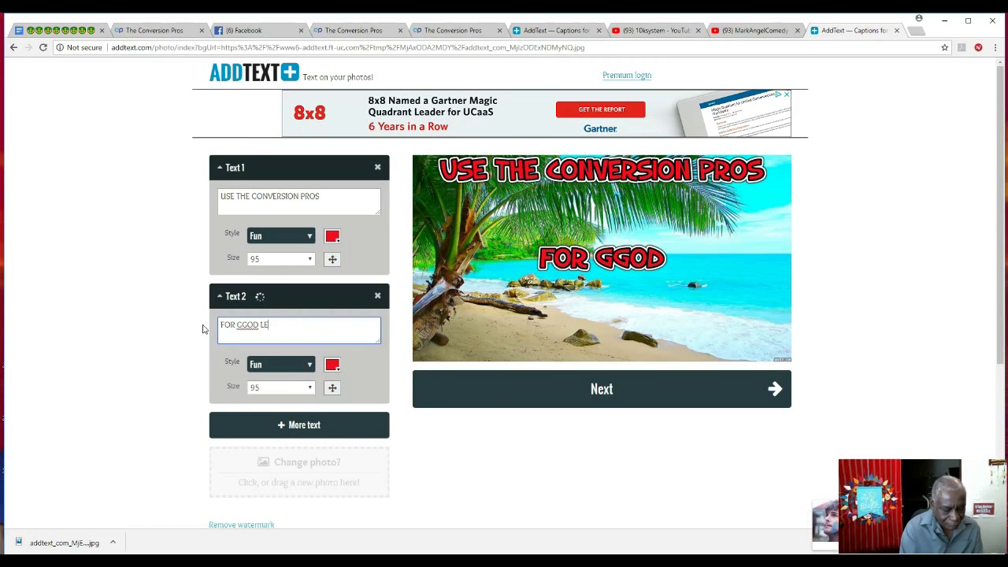
text(ADS)
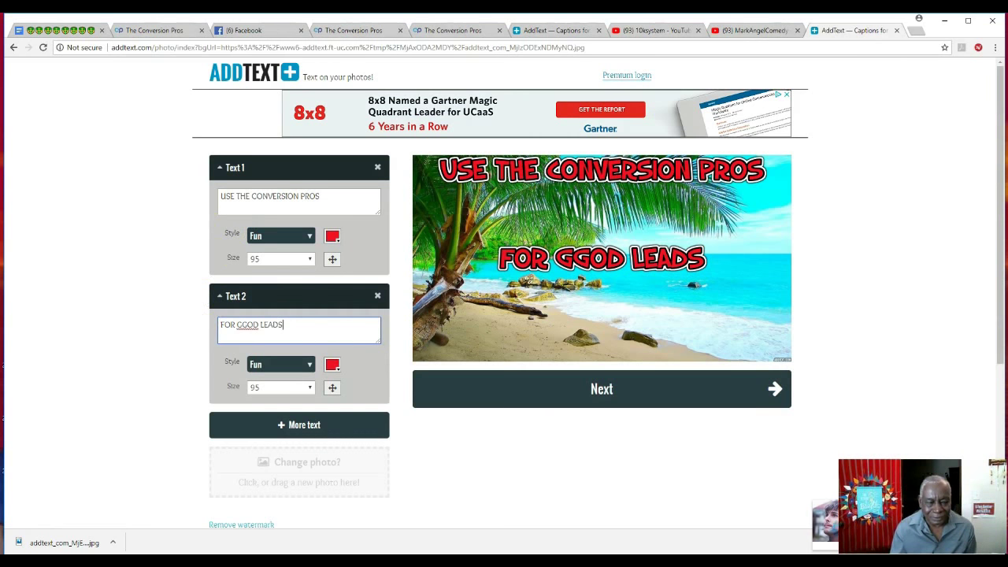
click(238, 324)
key(Delete)
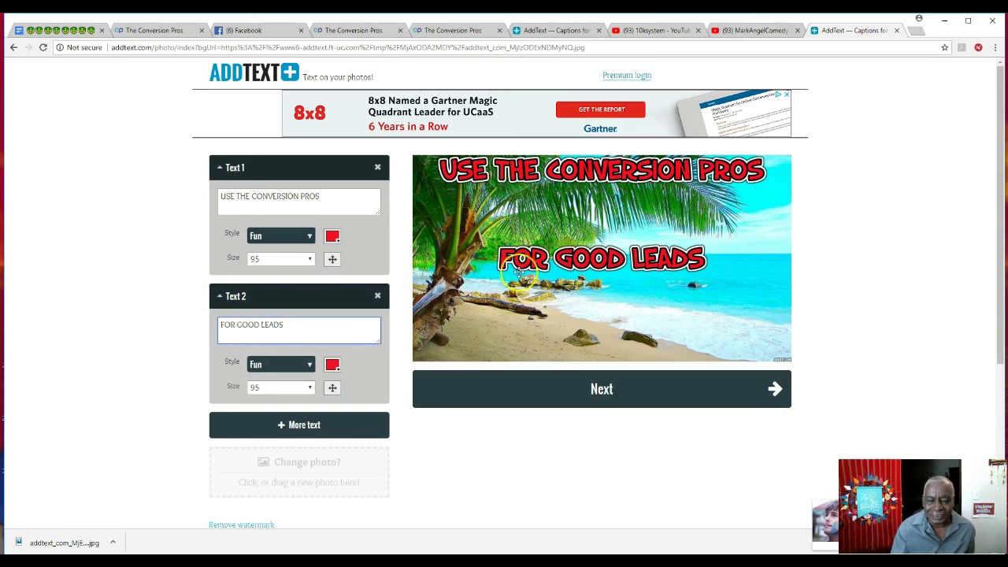
drag(549, 259, 547, 206)
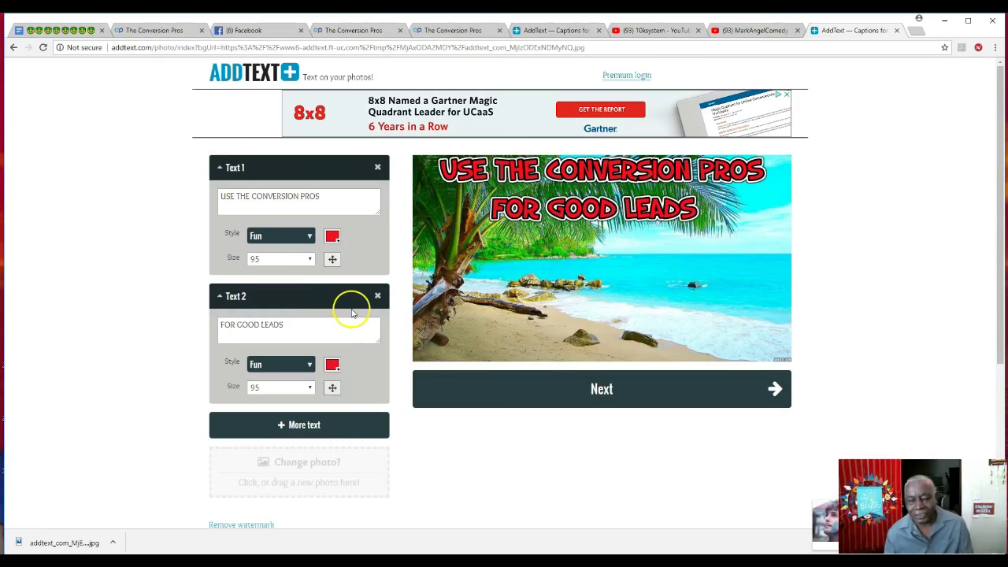
Step: Add a third caption reading "AND SALES" and lower "FOR GOOD LEADS" slightly to space the three lines evenly
click(303, 426)
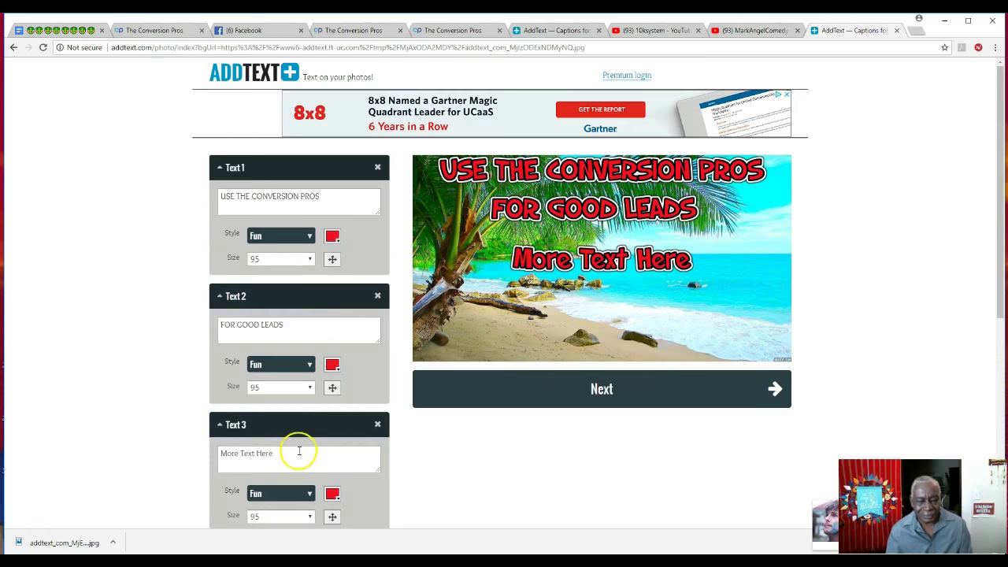
drag(287, 454, 206, 457)
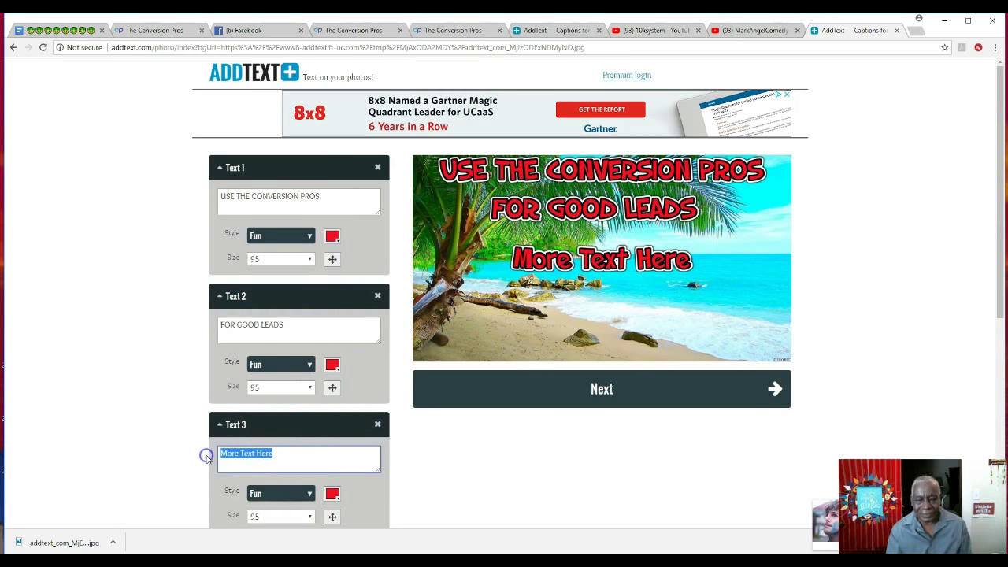
text(a)
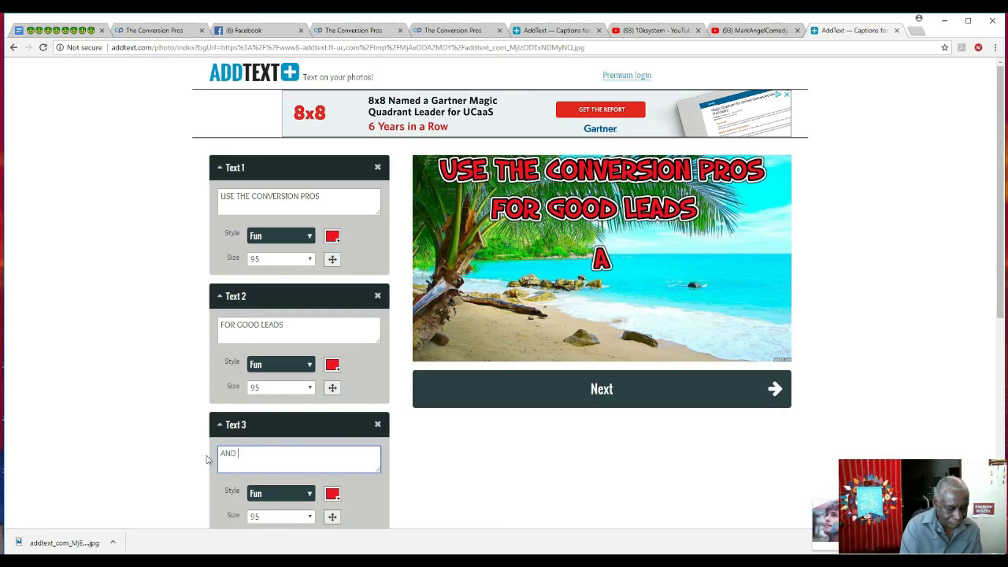
text(ND SALES)
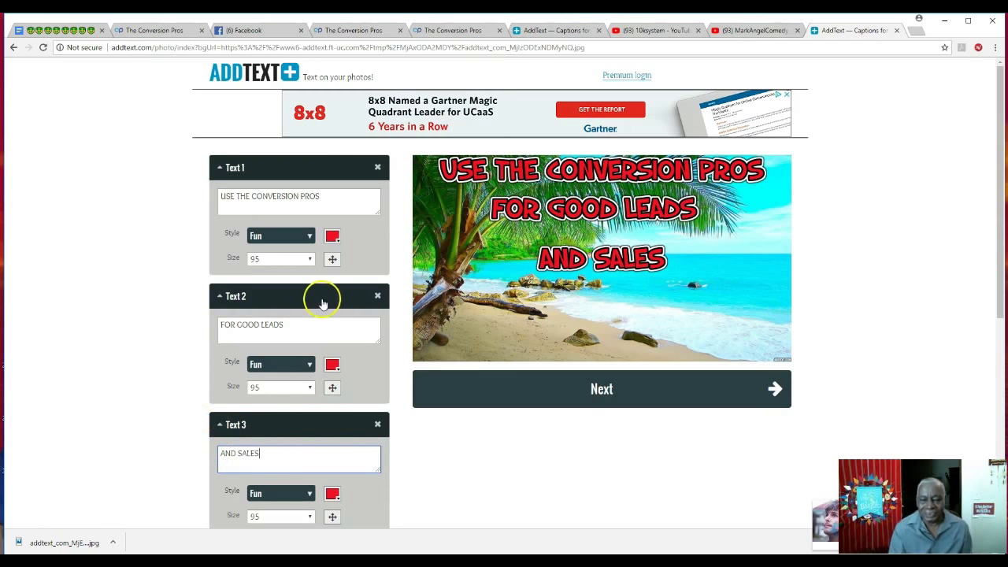
drag(606, 211, 611, 219)
click(557, 305)
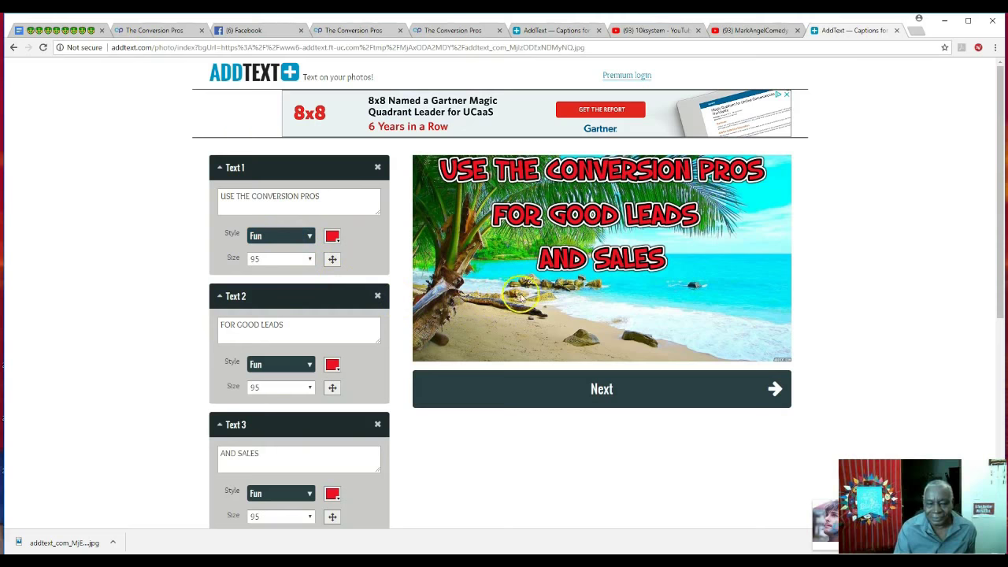
Step: Finish the captioned beach photo, download it and open the downloaded JPG for viewing
click(599, 393)
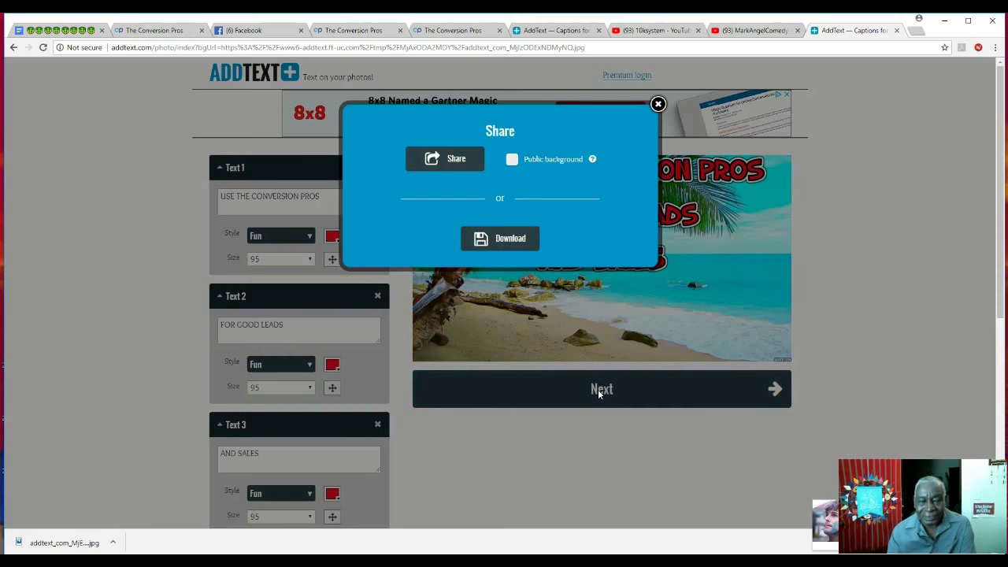
click(508, 239)
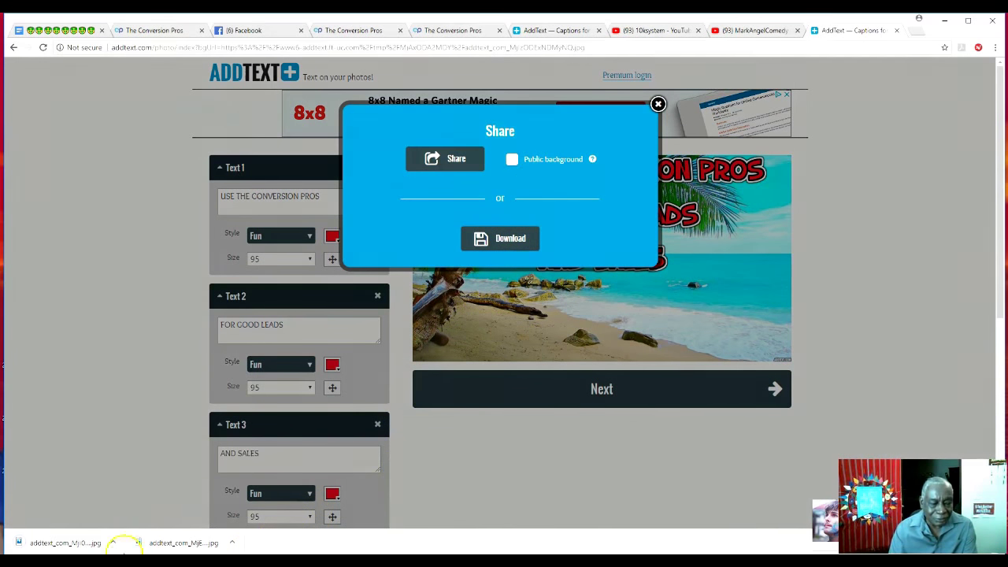
click(87, 543)
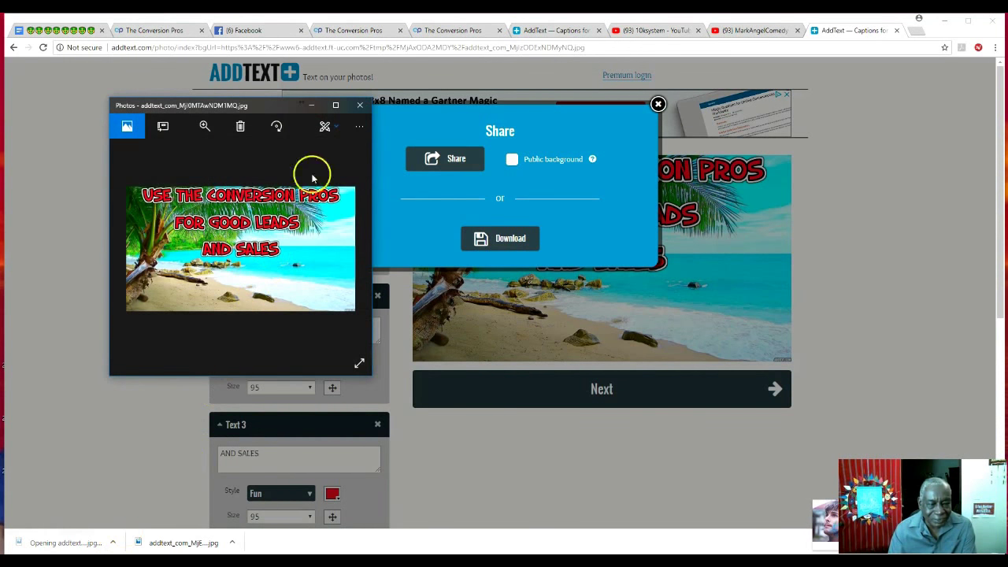
Step: Close the picture preview, show the downloaded beach JPG in its Downloads folder and rename the file ISLAND
click(358, 104)
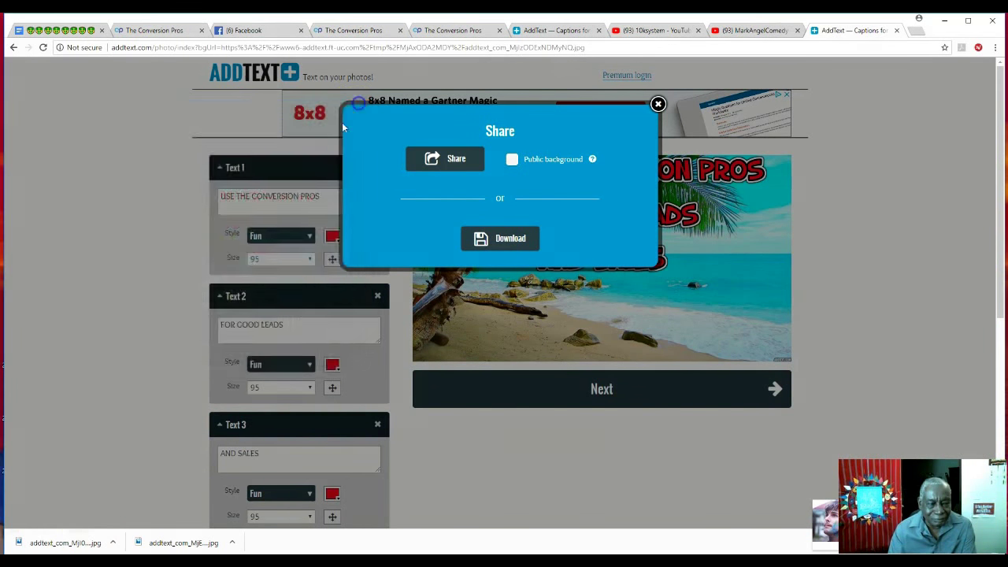
click(116, 543)
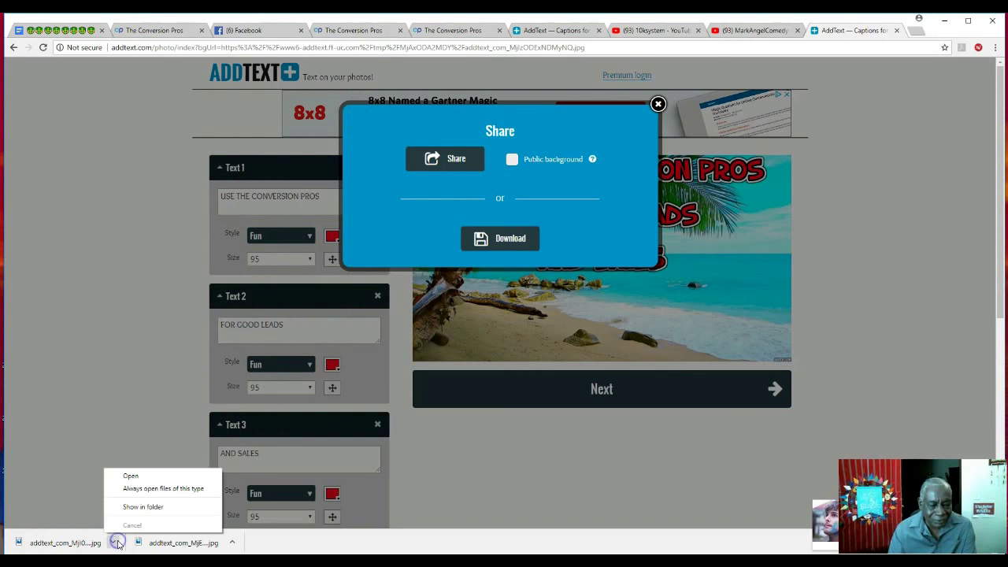
click(131, 510)
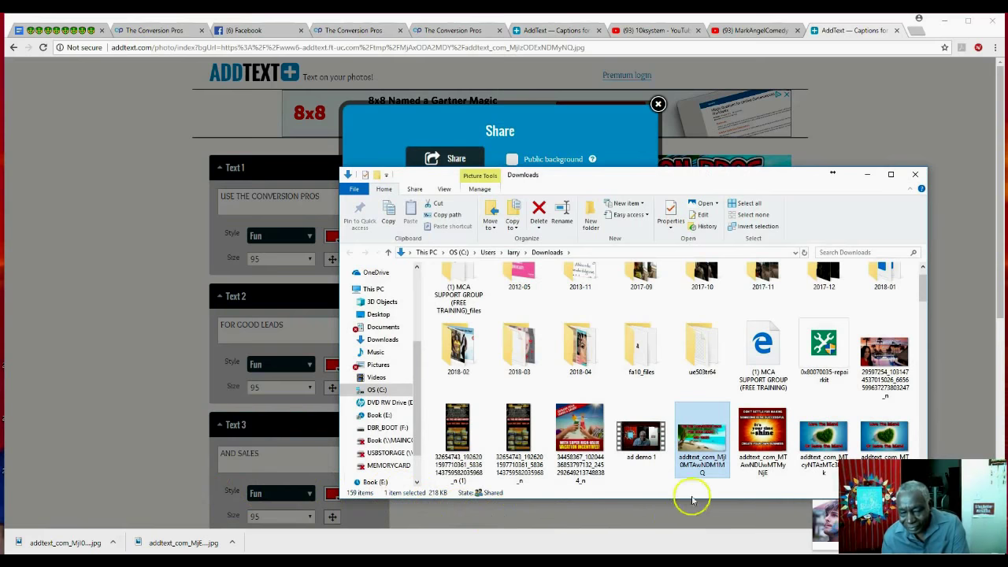
click(700, 457)
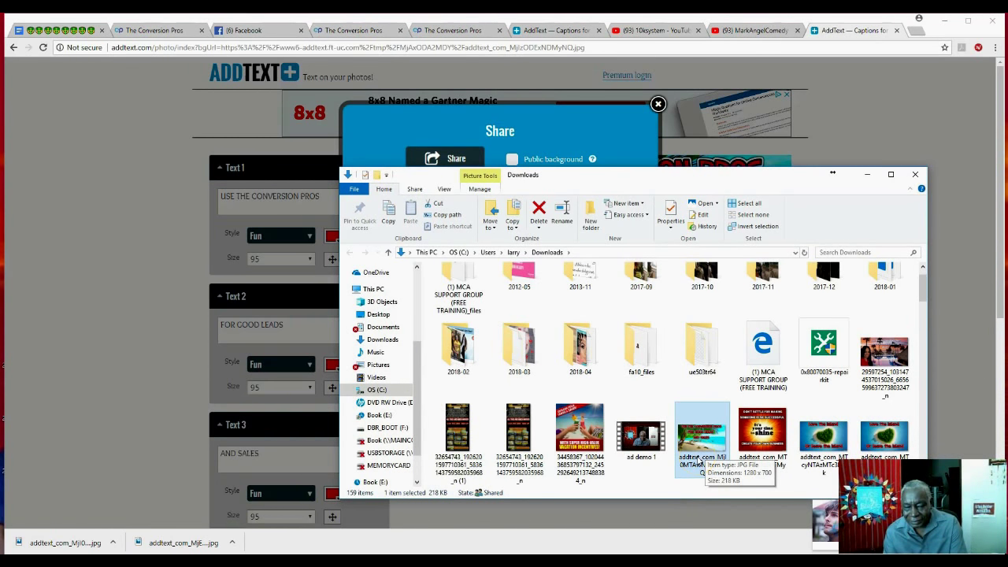
click(698, 458)
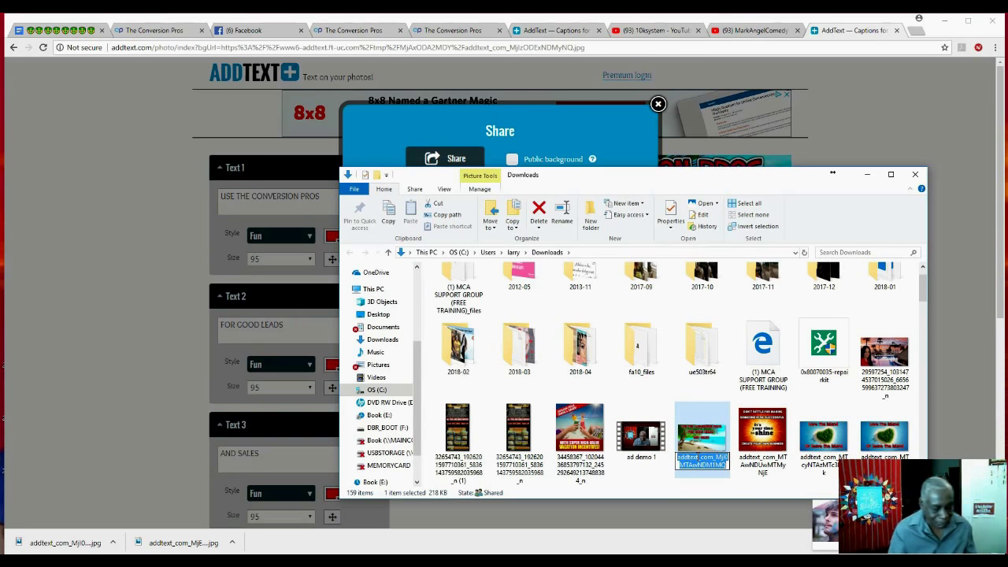
text(()
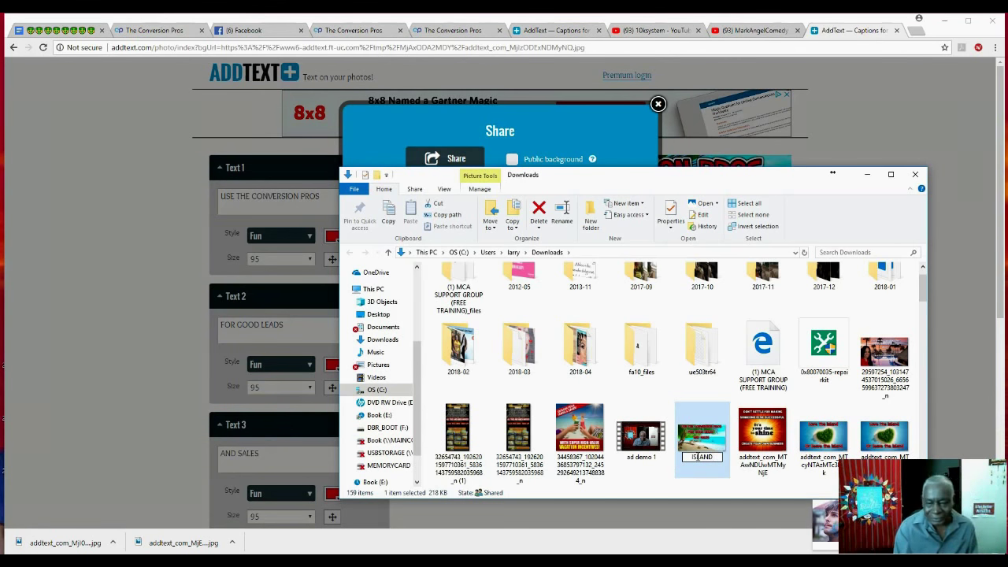
key(Return)
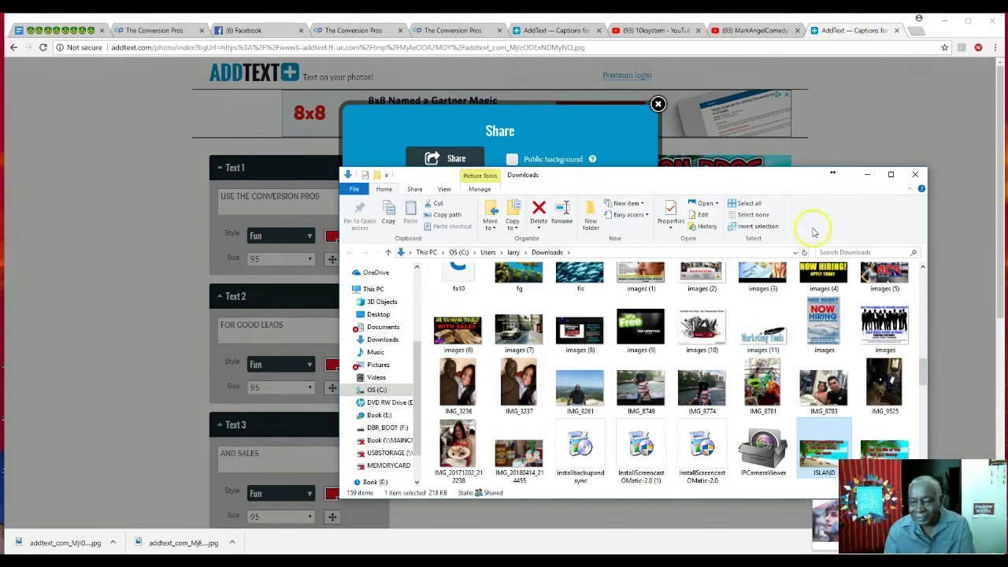
click(866, 174)
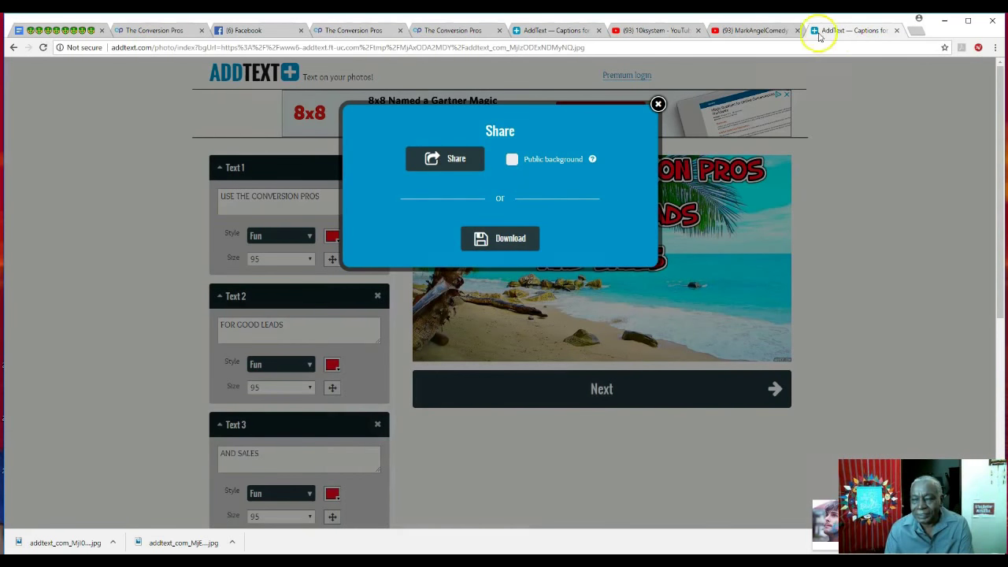
Step: Switch to Facebook and start a new post reading "I use TCP as my only marketing Platform.."
click(261, 31)
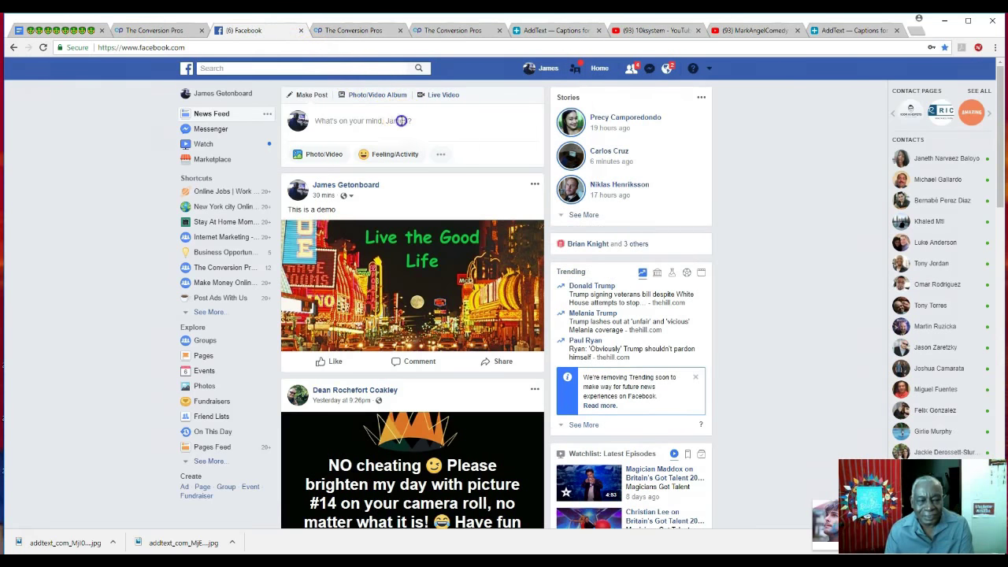
click(400, 120)
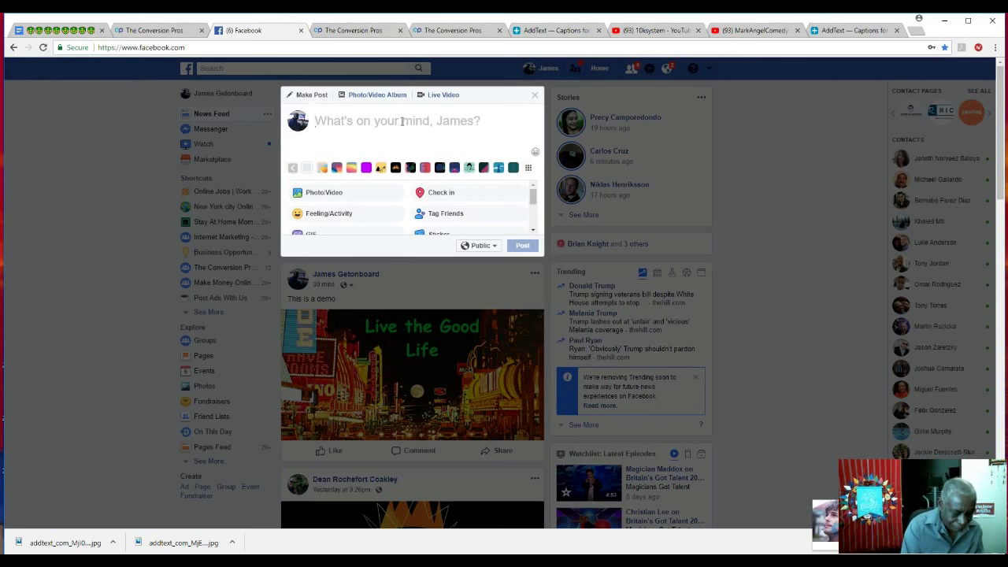
text(i)
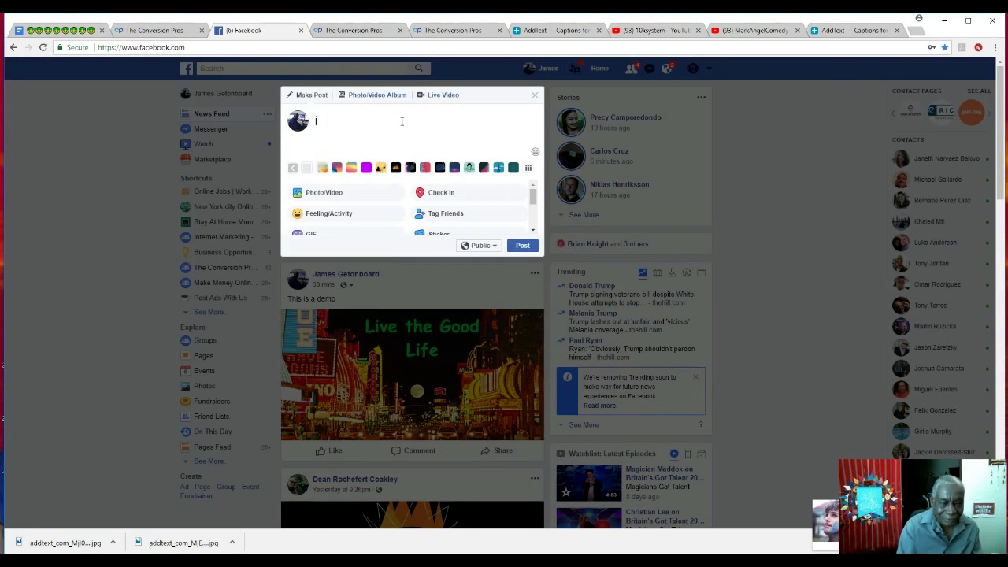
key(BackSpace)
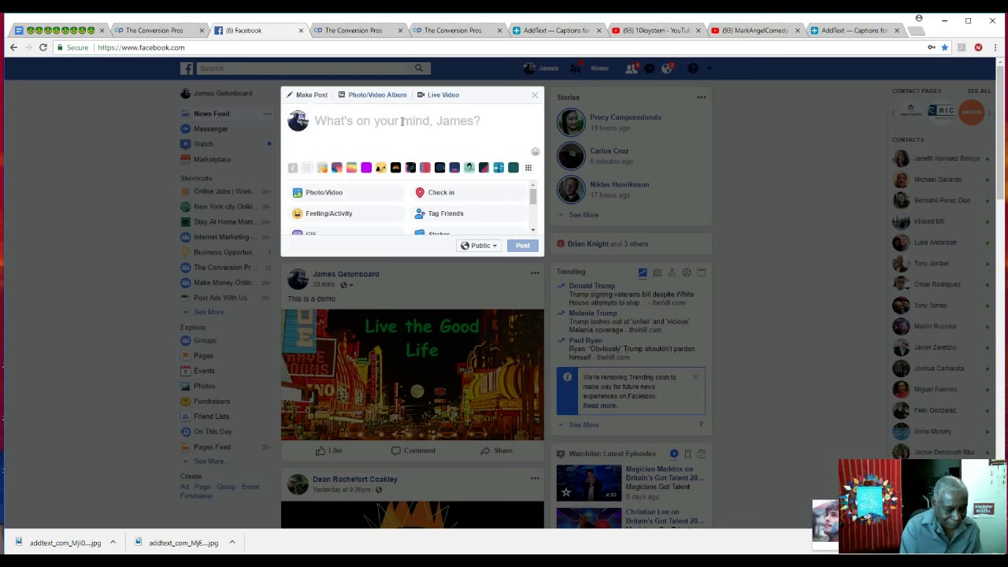
text(I)
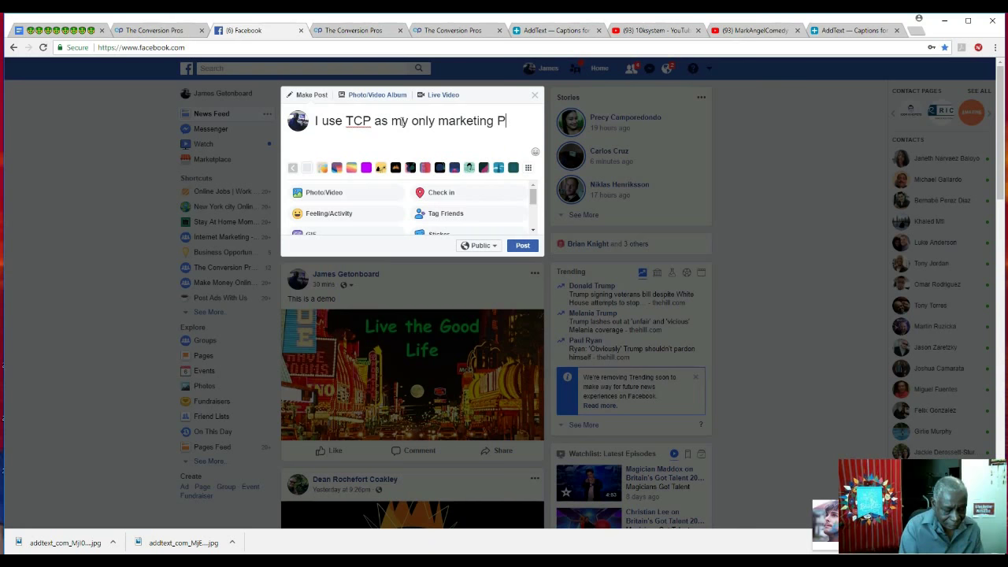
text(tform..)
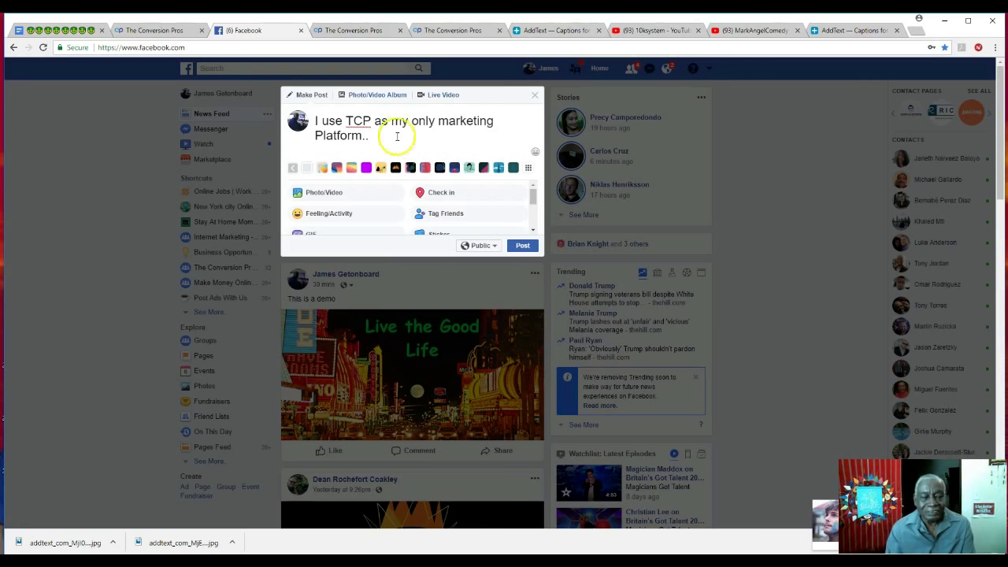
Step: Attach the ISLAND picture to the post by searching Downloads for "island", and publish the post
click(331, 191)
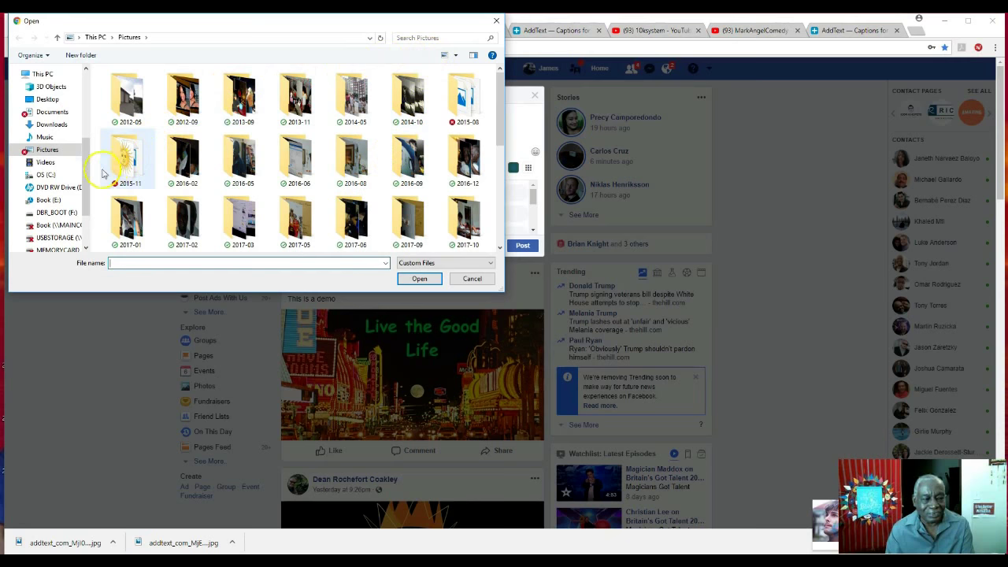
click(52, 124)
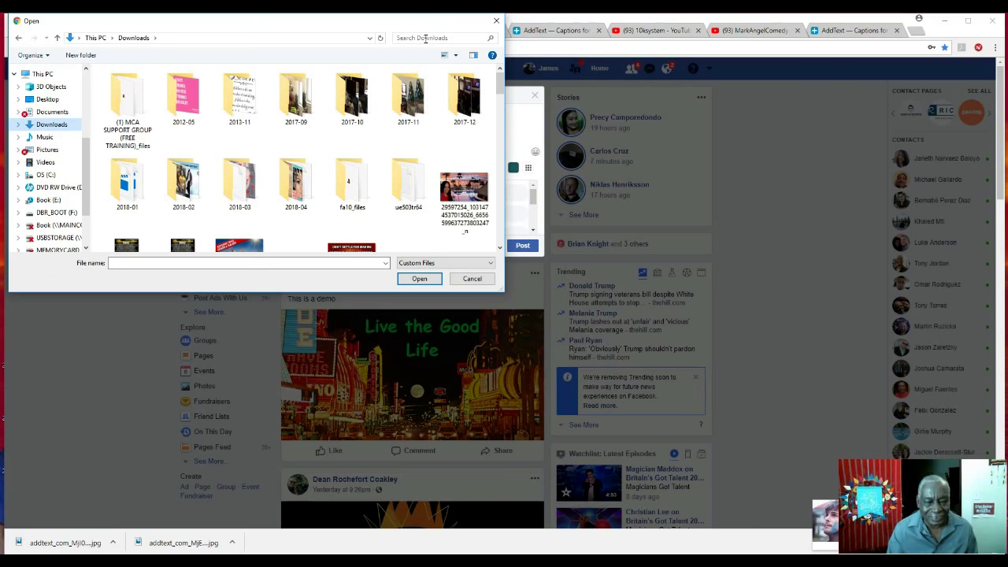
click(425, 38)
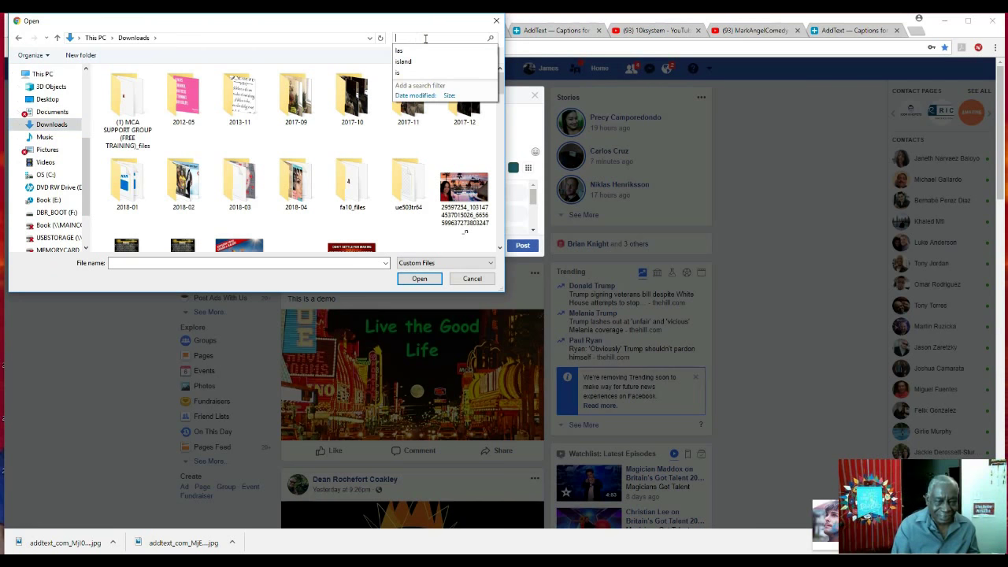
text(island)
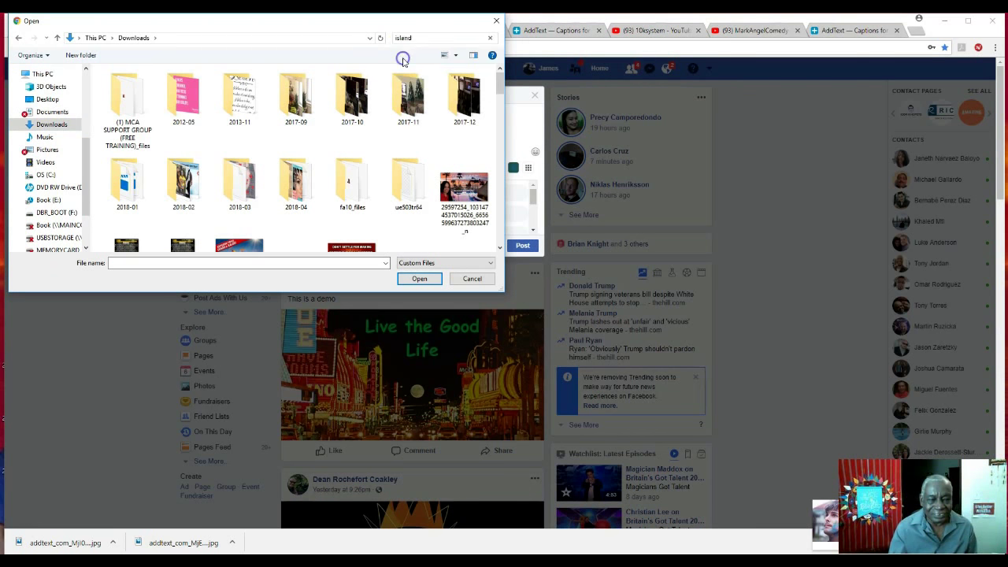
double_click(126, 105)
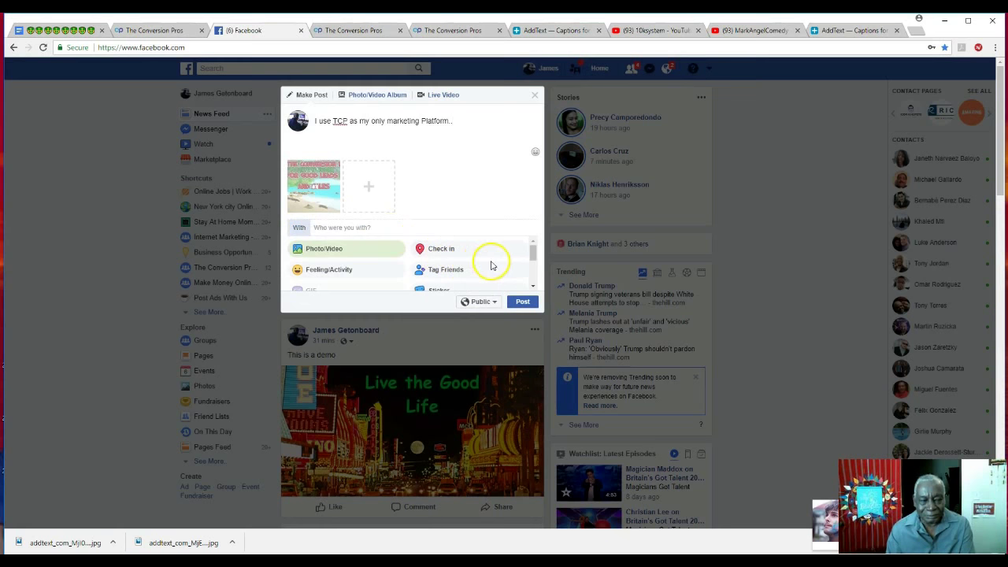
click(524, 302)
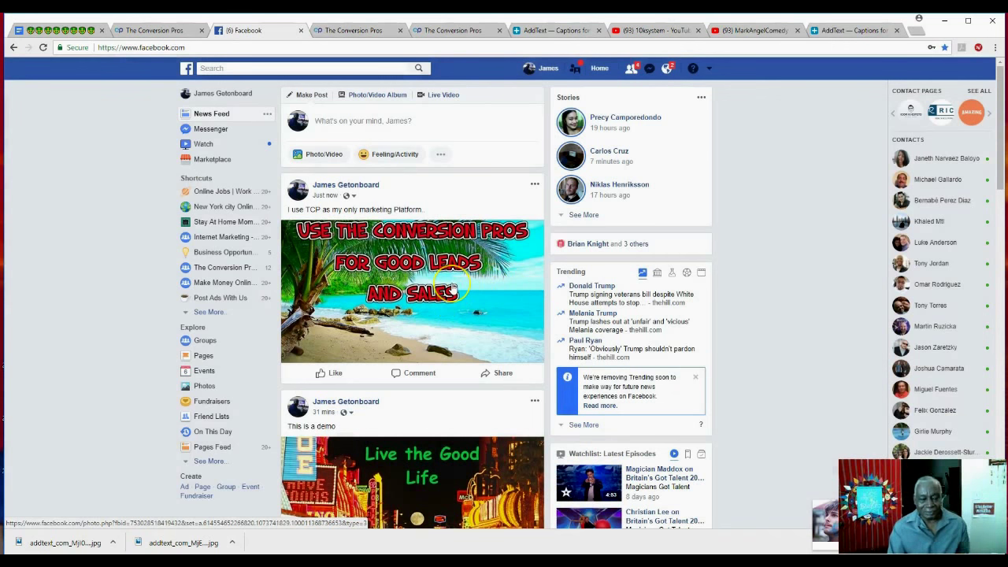
Step: Examine the new beach picture post and the earlier Las Vegas picture post in the news feed
scroll(451, 288, down, 2)
scroll(452, 288, up, 1)
scroll(452, 288, down, 3)
scroll(452, 288, up, 4)
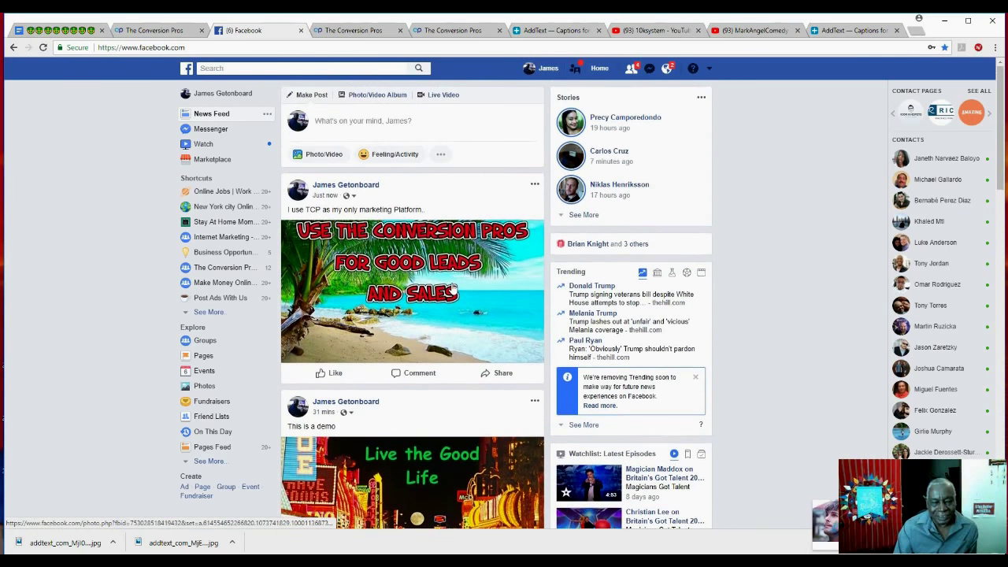
scroll(452, 289, down, 1)
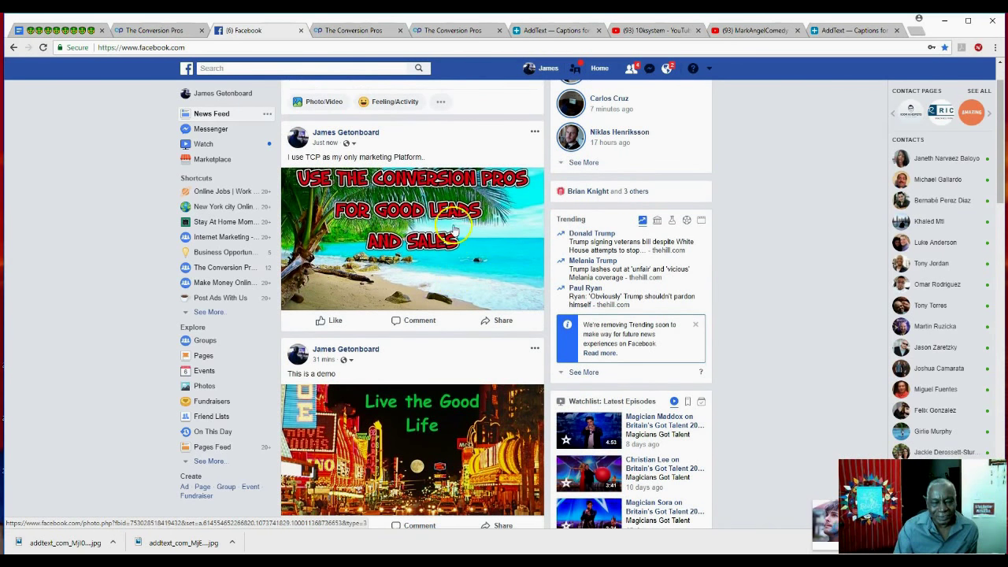
scroll(454, 228, down, 1)
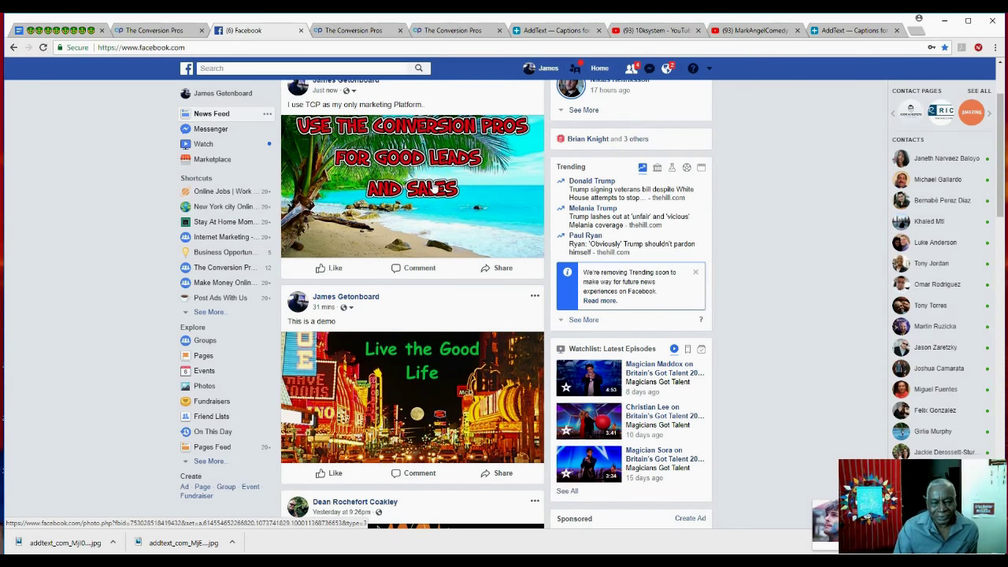
click(431, 392)
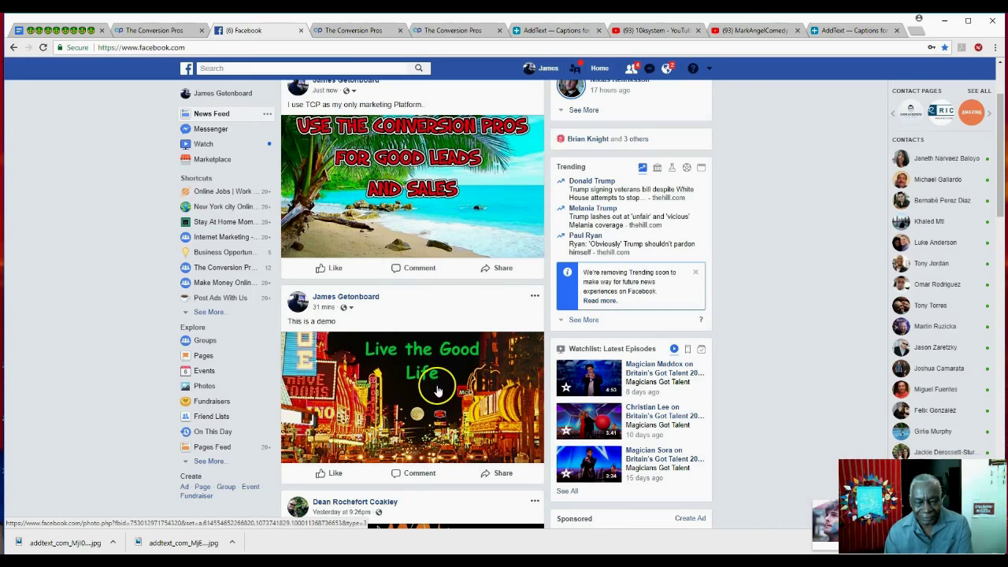
click(481, 185)
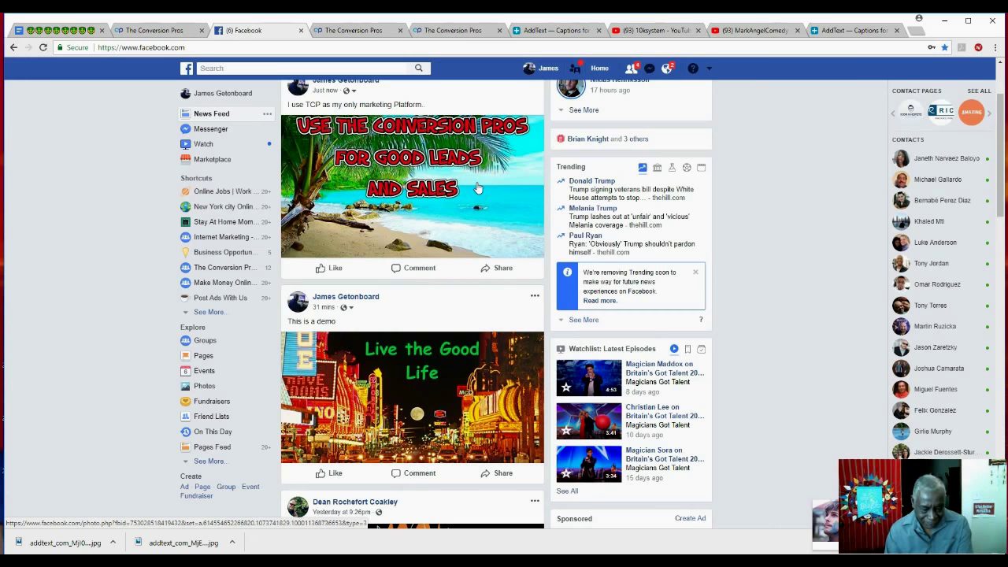
click(358, 387)
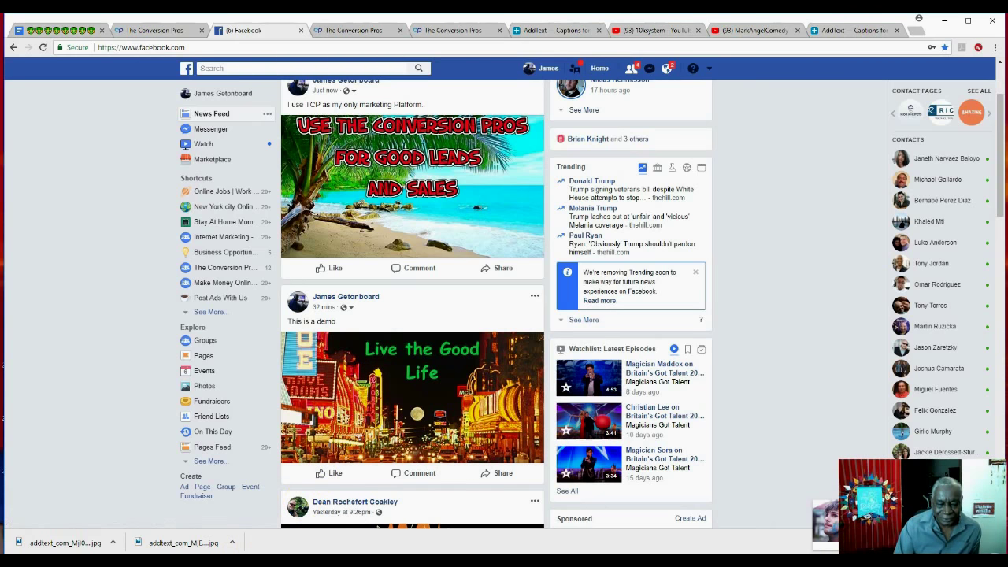
Step: Browse the ad pictures in the Dropbox Ads folder and view the mca10 (82) picture, closing both windows from view
mouse_move(323, 561)
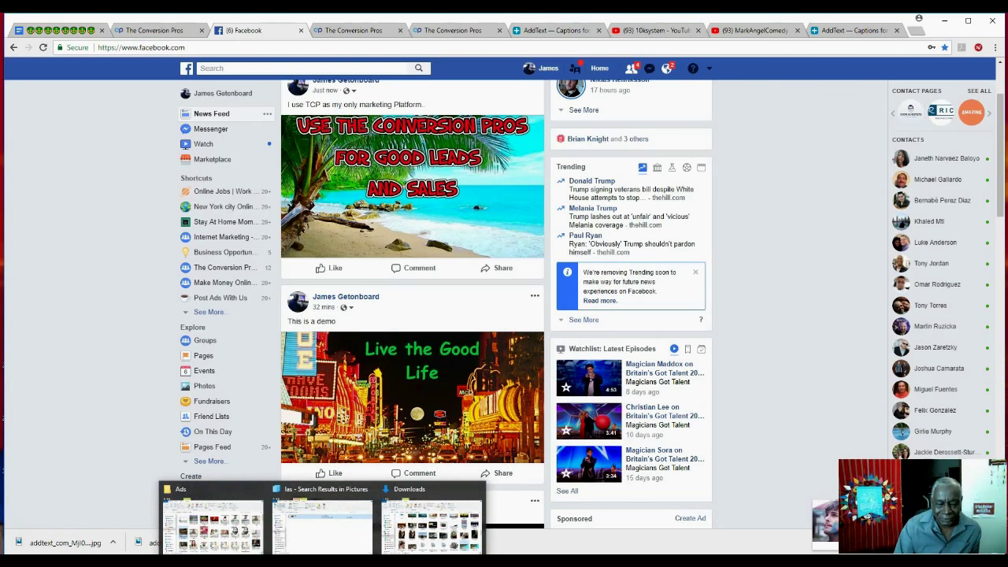
click(226, 492)
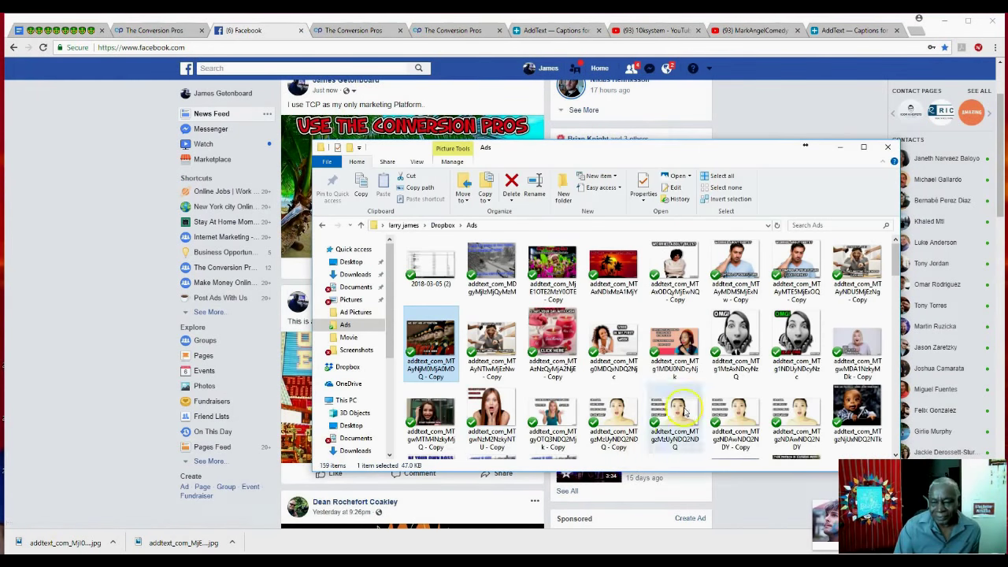
drag(896, 256, 900, 442)
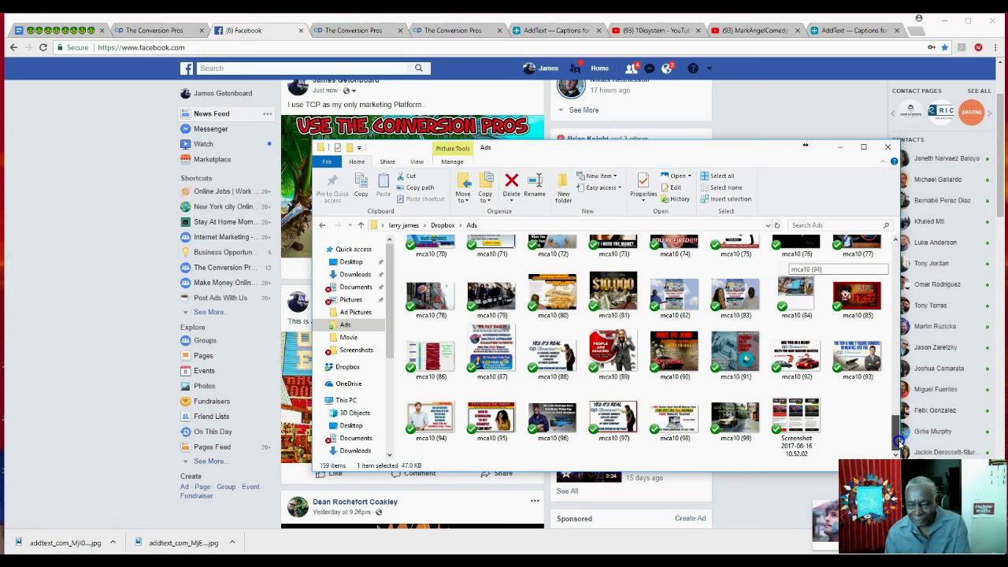
mouse_move(899, 438)
mouse_down()
mouse_move(900, 346)
mouse_move(900, 451)
mouse_up()
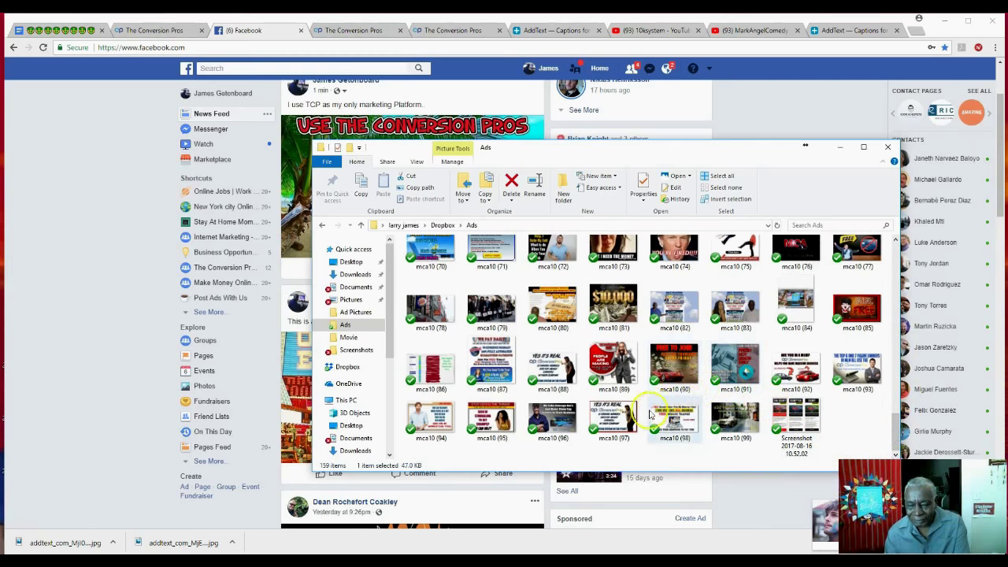
double_click(677, 315)
click(326, 241)
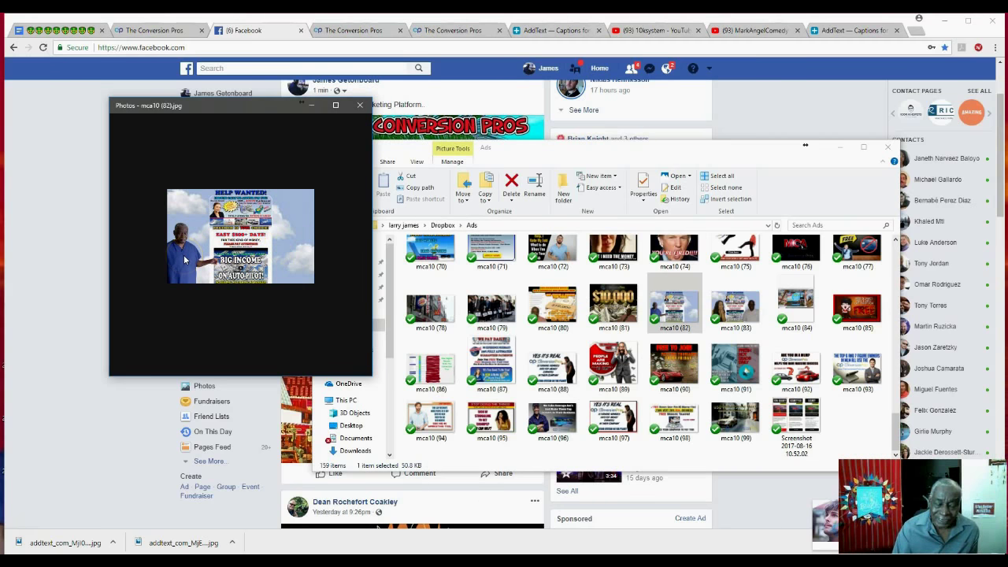
click(359, 107)
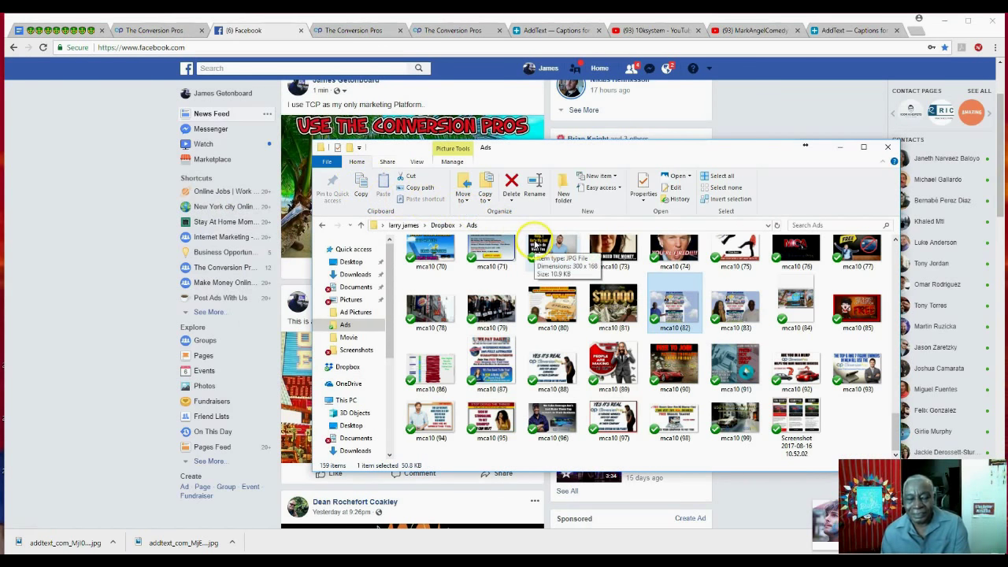
click(837, 148)
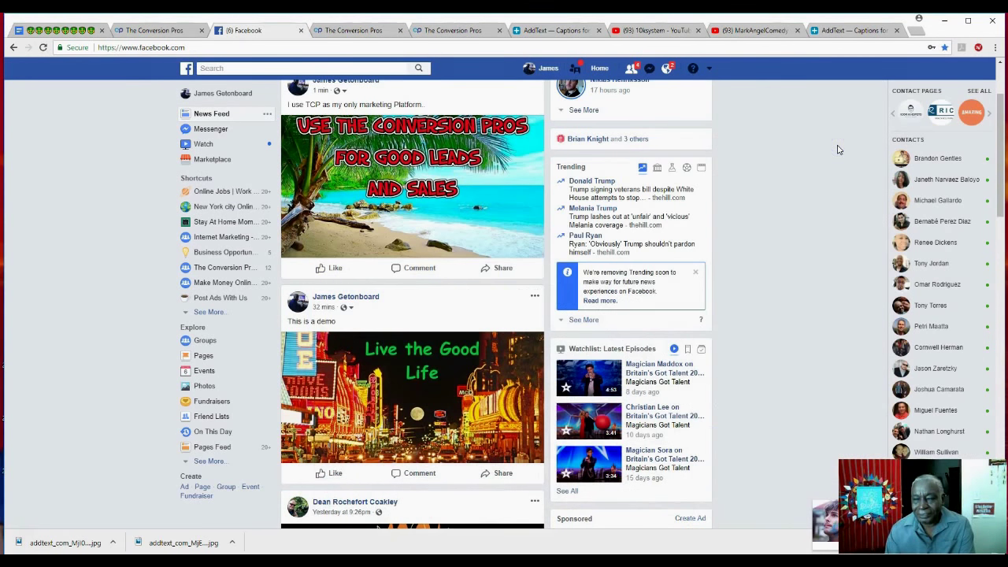